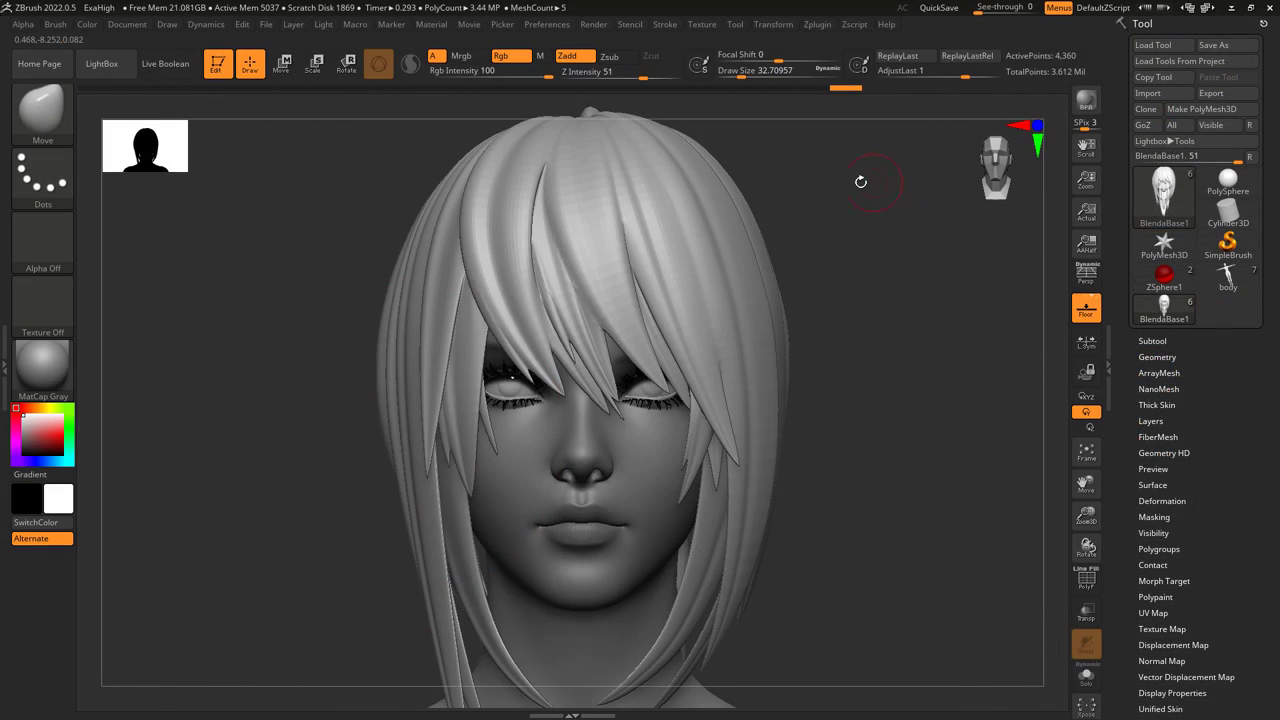
- Enable interface customization and place a copy of the Enable Customize button in the empty row beneath the menu names
{"action": "left_click", "coordinate": [564, 26]}
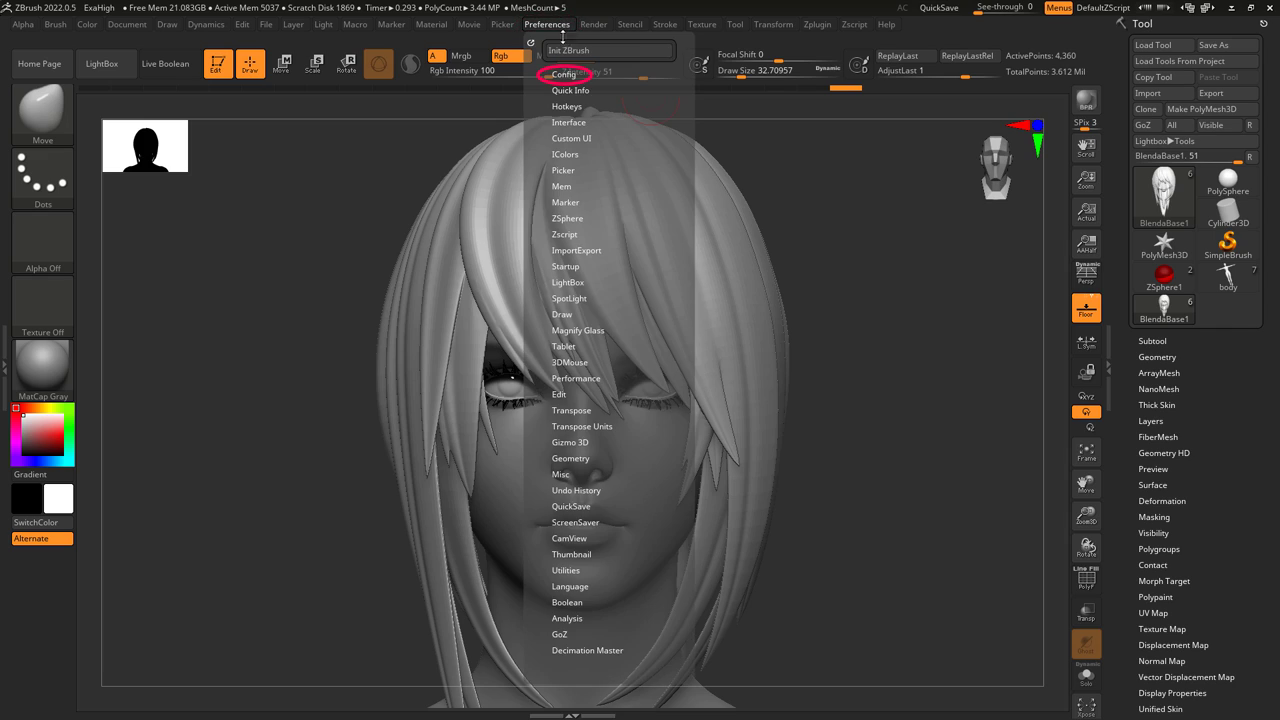
{"action": "left_click", "coordinate": [564, 74]}
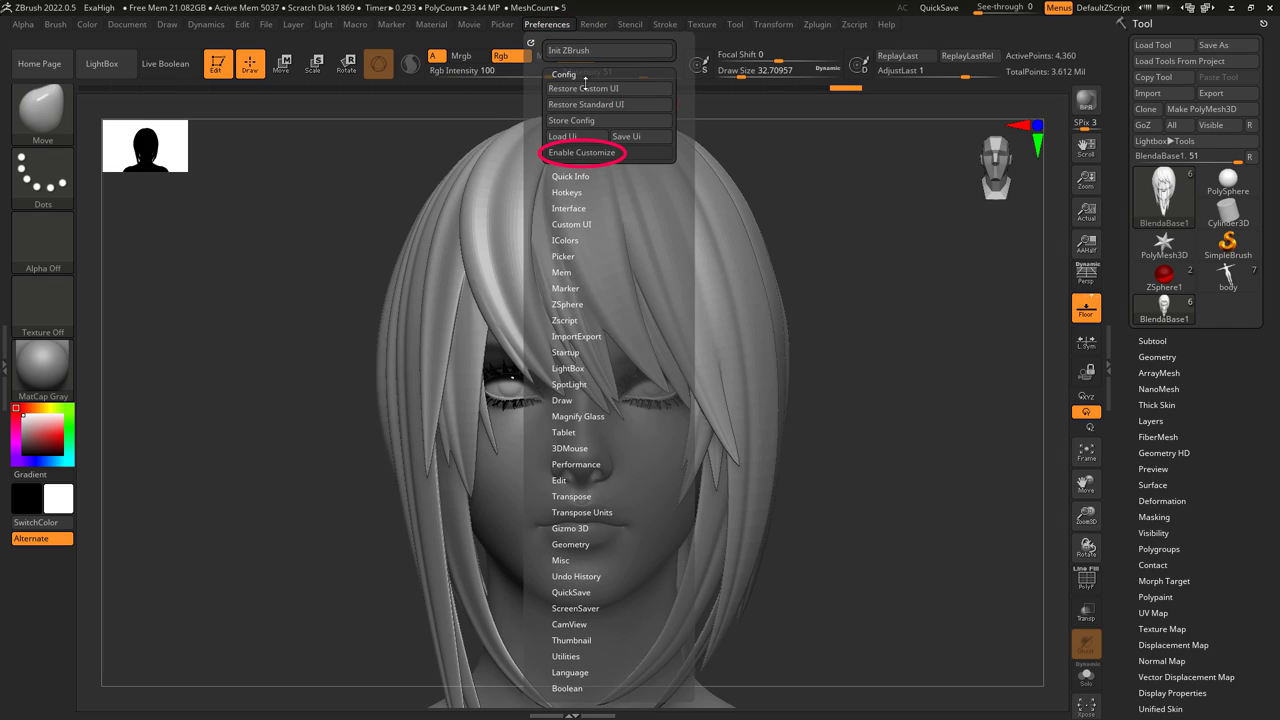
{"action": "left_click", "coordinate": [636, 153]}
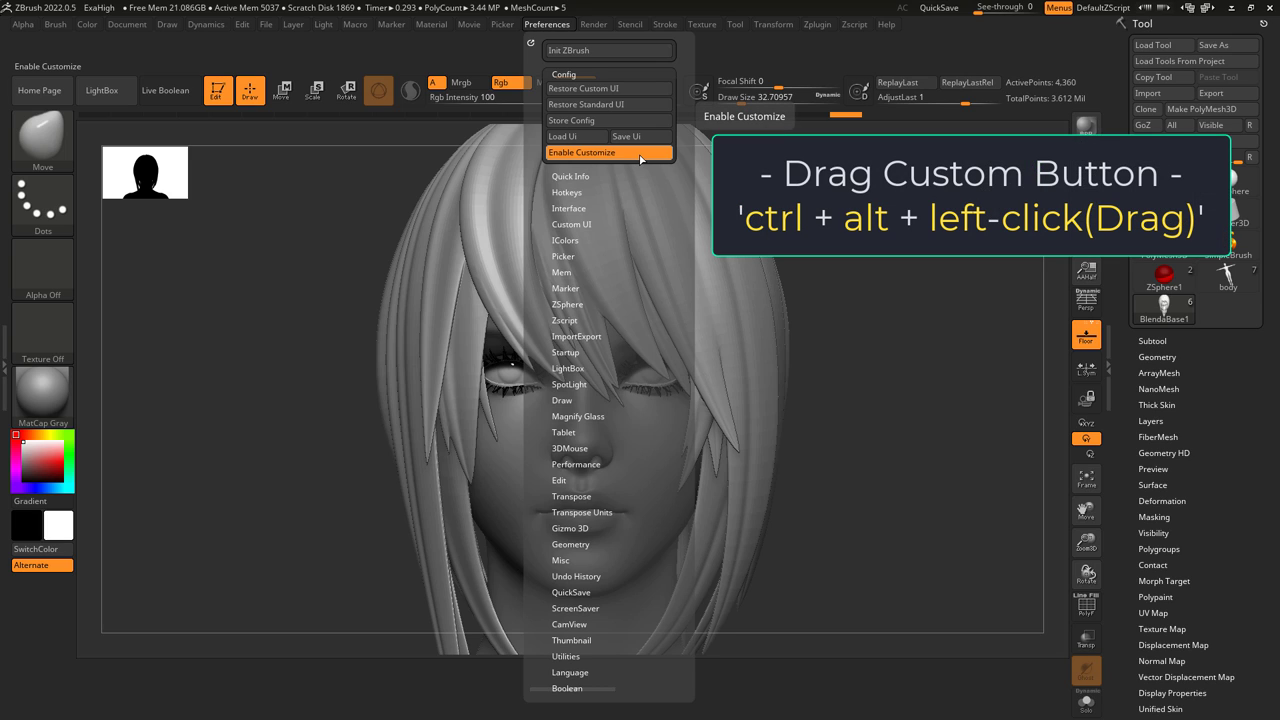
{"action": "left_click_drag", "start_coordinate": [641, 158], "coordinate": [113, 45], "text": "ctrl+alt"}
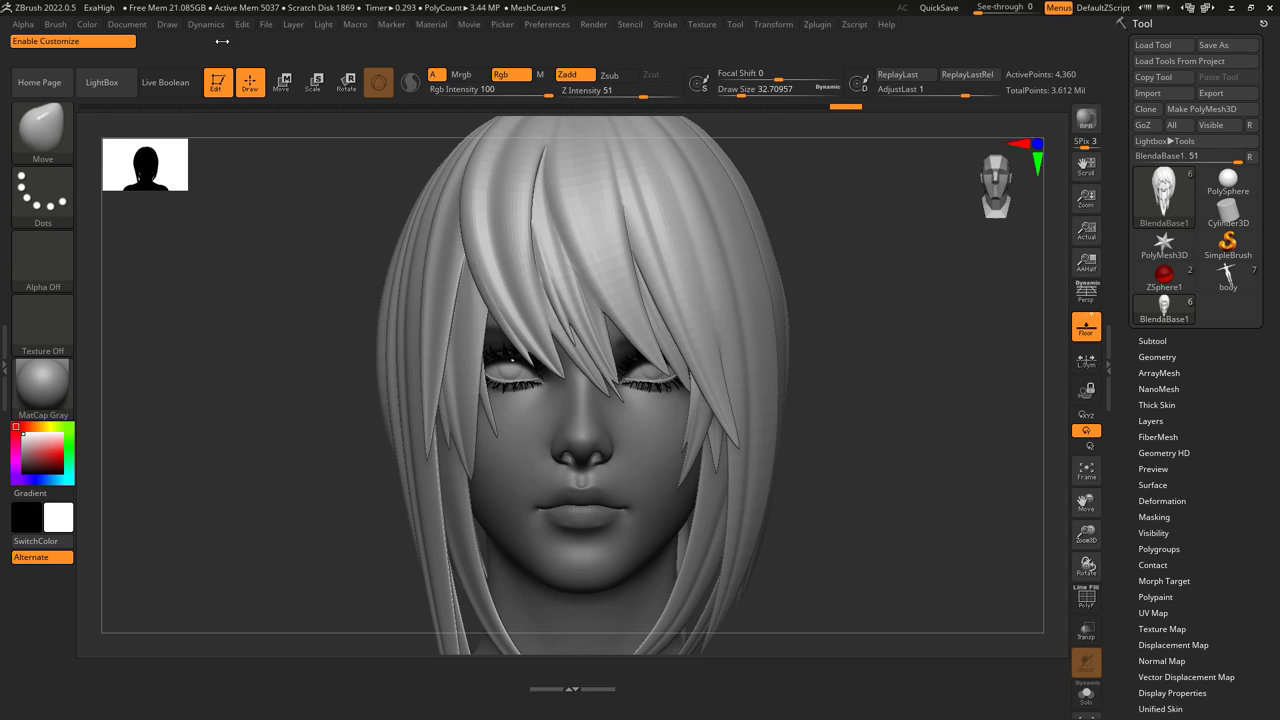
- Turn interface customization off with the new Enable Customize button, and turn it back on from the Config preferences
{"action": "left_click", "coordinate": [95, 43]}
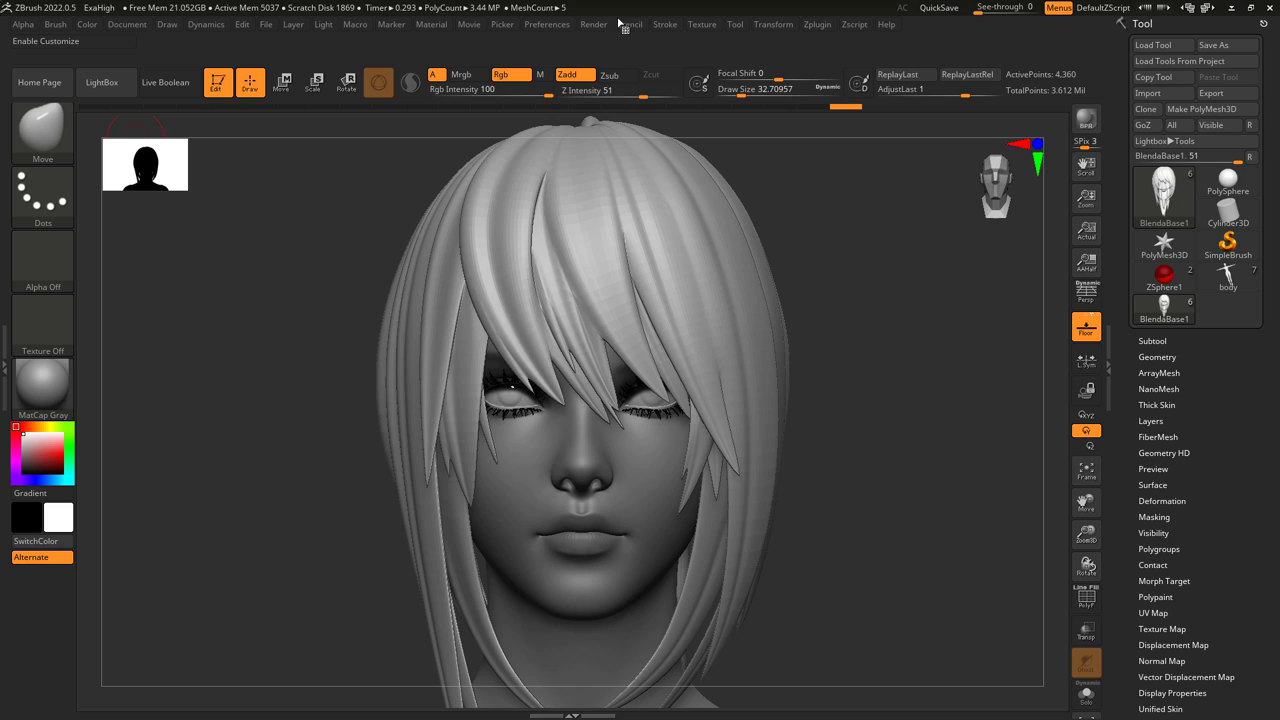
{"action": "left_click", "coordinate": [547, 24]}
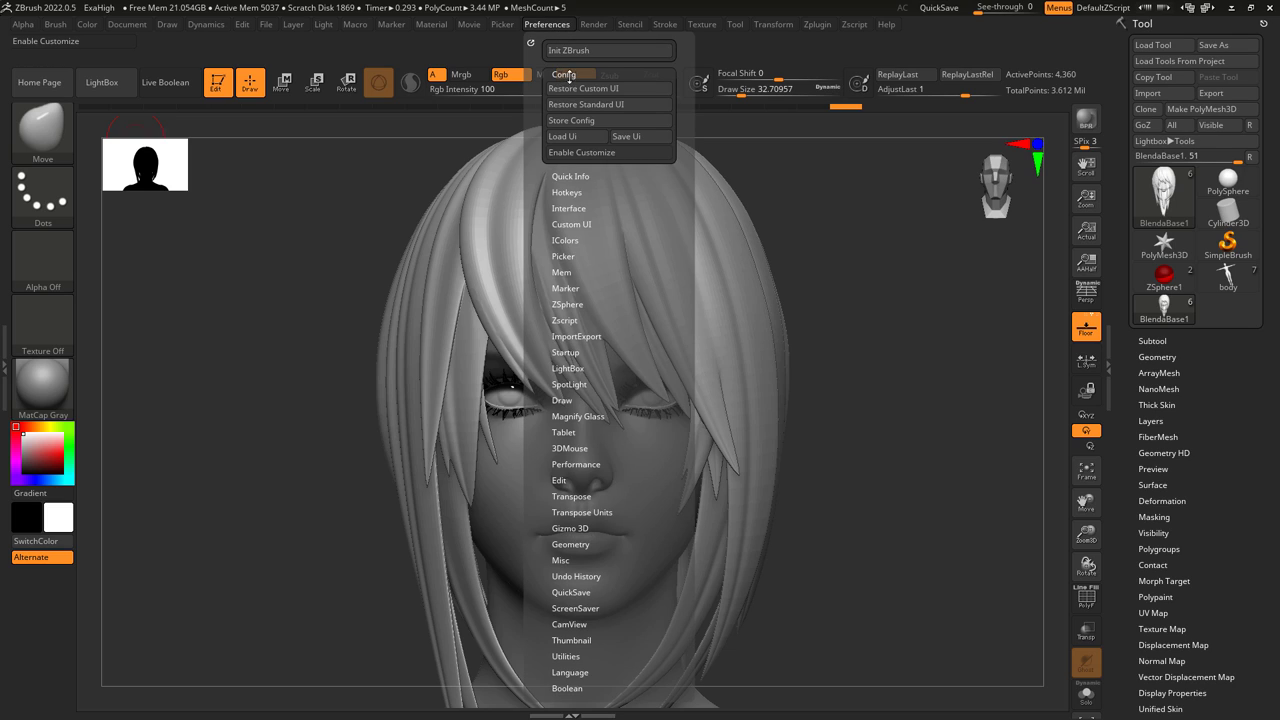
{"action": "left_click", "coordinate": [591, 154]}
{"action": "left_click", "coordinate": [591, 155]}
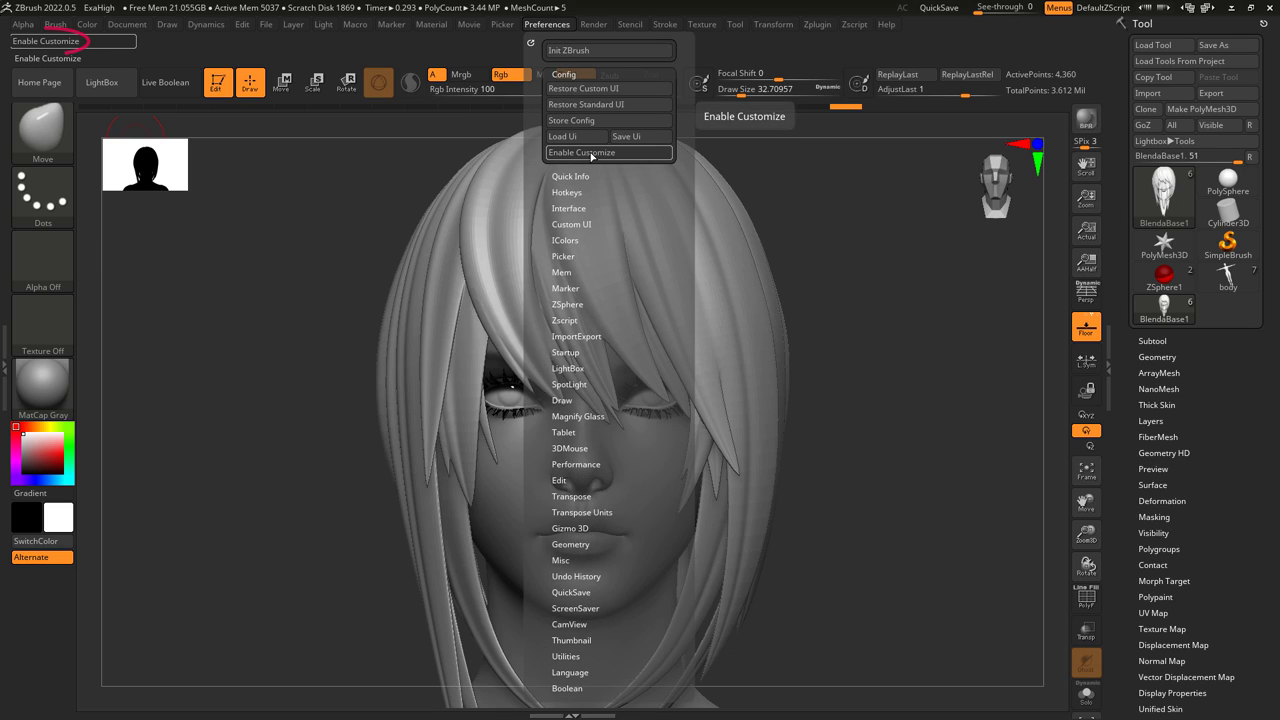
{"action": "left_click", "coordinate": [591, 153]}
- Turn off Wide Buttons in the Interface preferences
{"action": "left_click", "coordinate": [550, 24]}
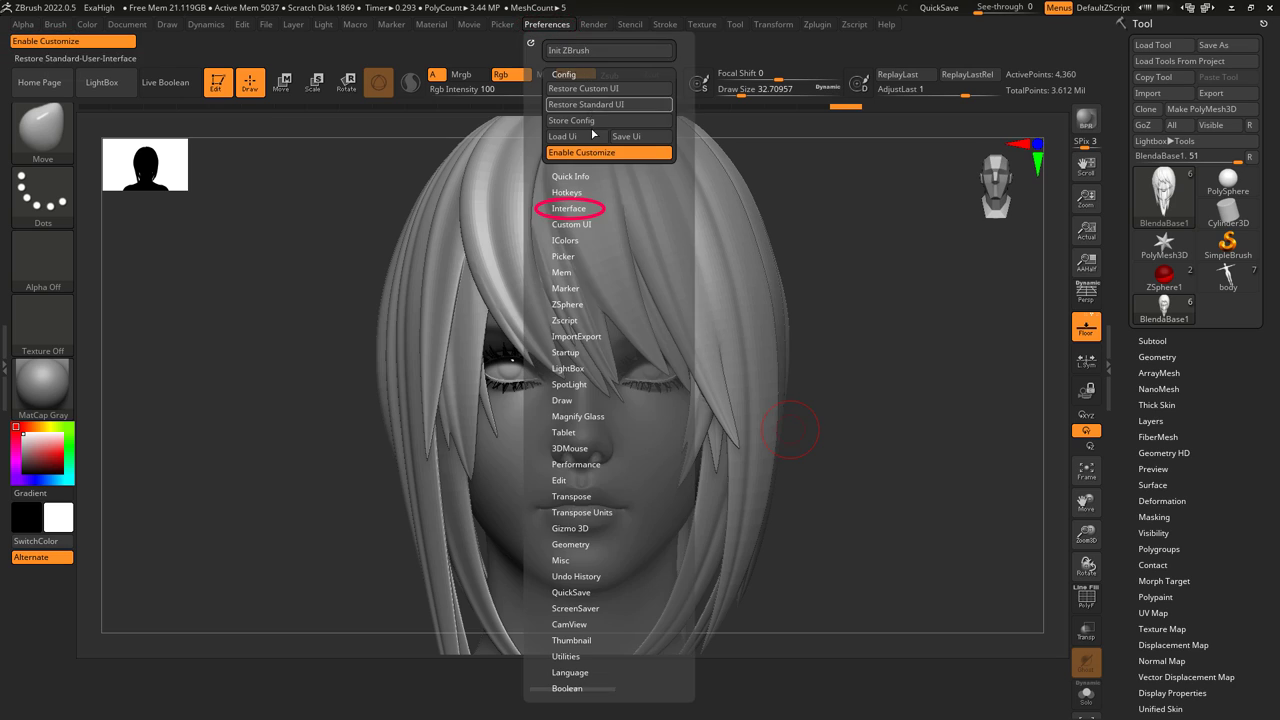
{"action": "left_click", "coordinate": [570, 208]}
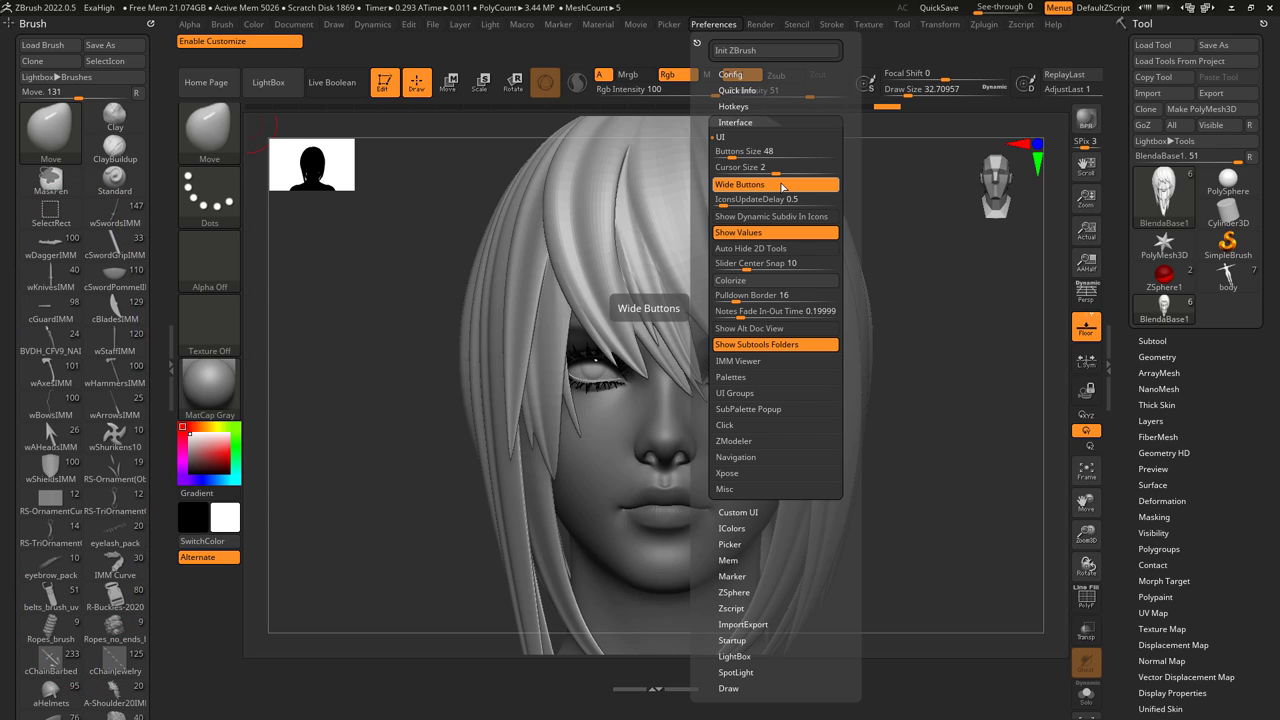
{"action": "left_click", "coordinate": [776, 184]}
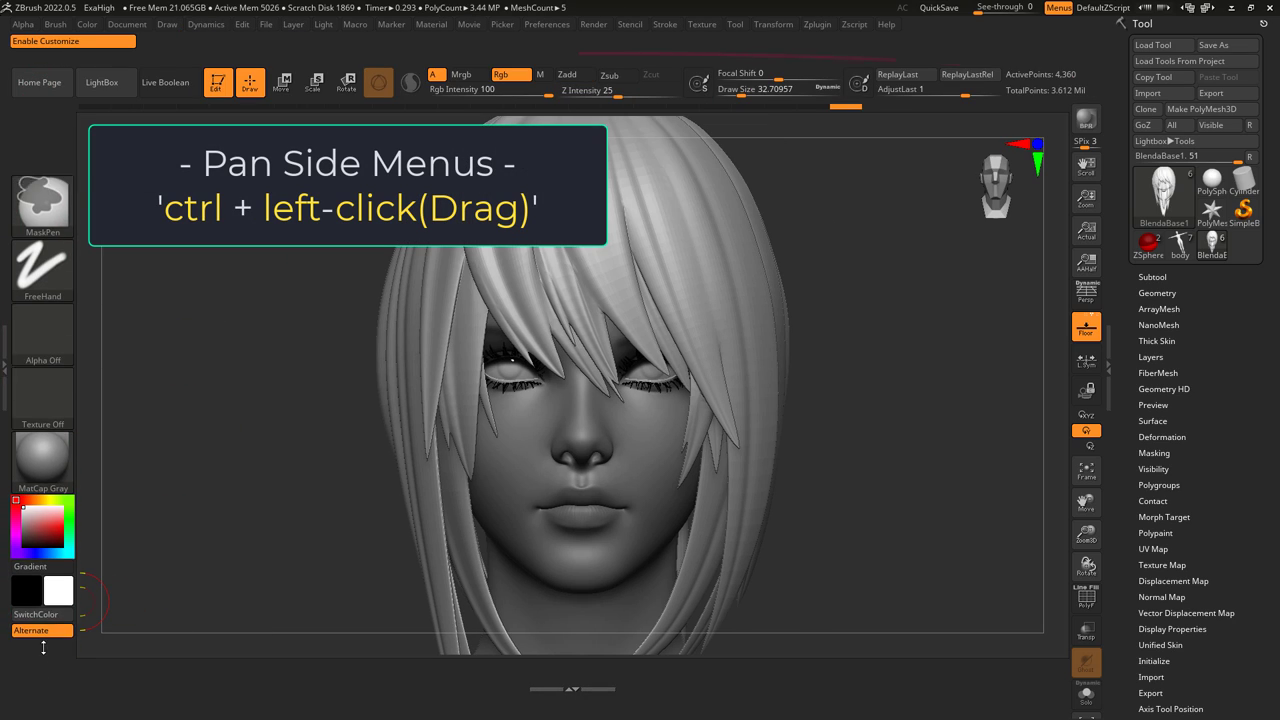
- Slide the shelf of brush, stroke and color controls upward and shift the shelf above the canvas slightly
{"action": "left_click_drag", "start_coordinate": [43, 648], "coordinate": [43, 581], "text": "ctrl"}
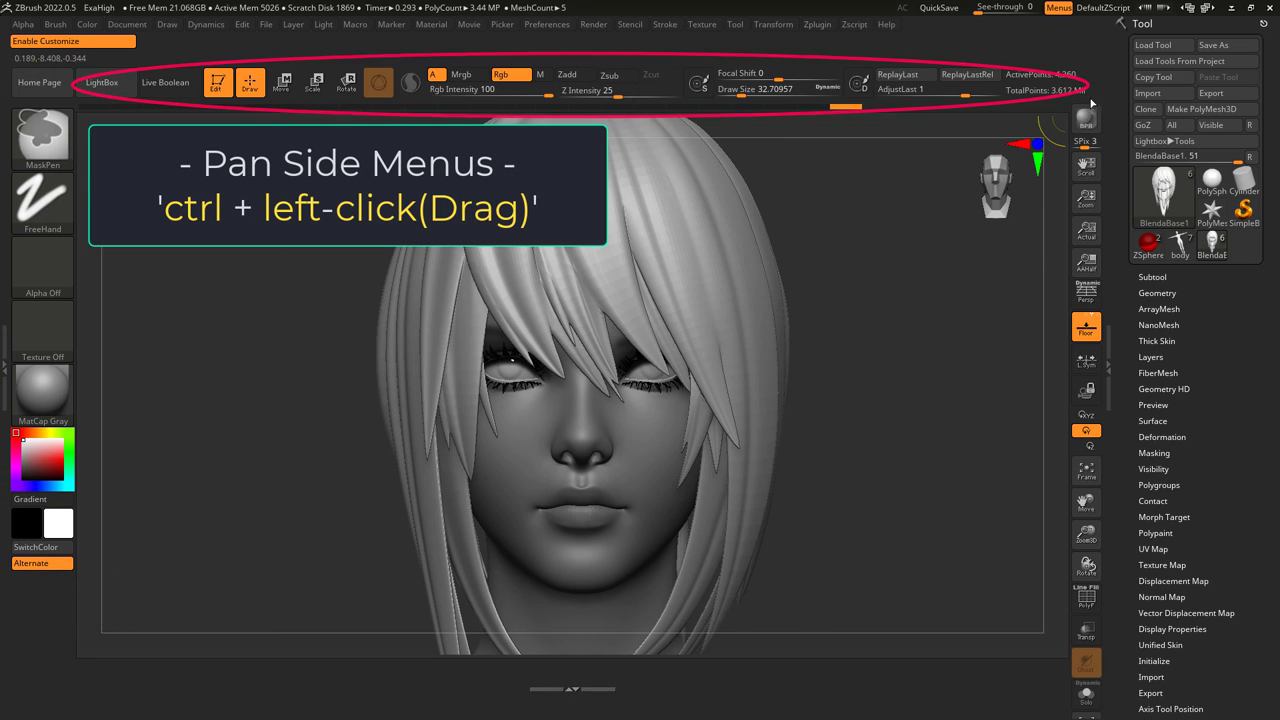
{"action": "mouse_move", "coordinate": [1093, 103]}
{"action": "left_mouse_down", "text": "ctrl"}
{"action": "mouse_move", "coordinate": [1093, 120]}
{"action": "mouse_move", "coordinate": [1093, 105]}
{"action": "left_mouse_up", "text": "ctrl"}
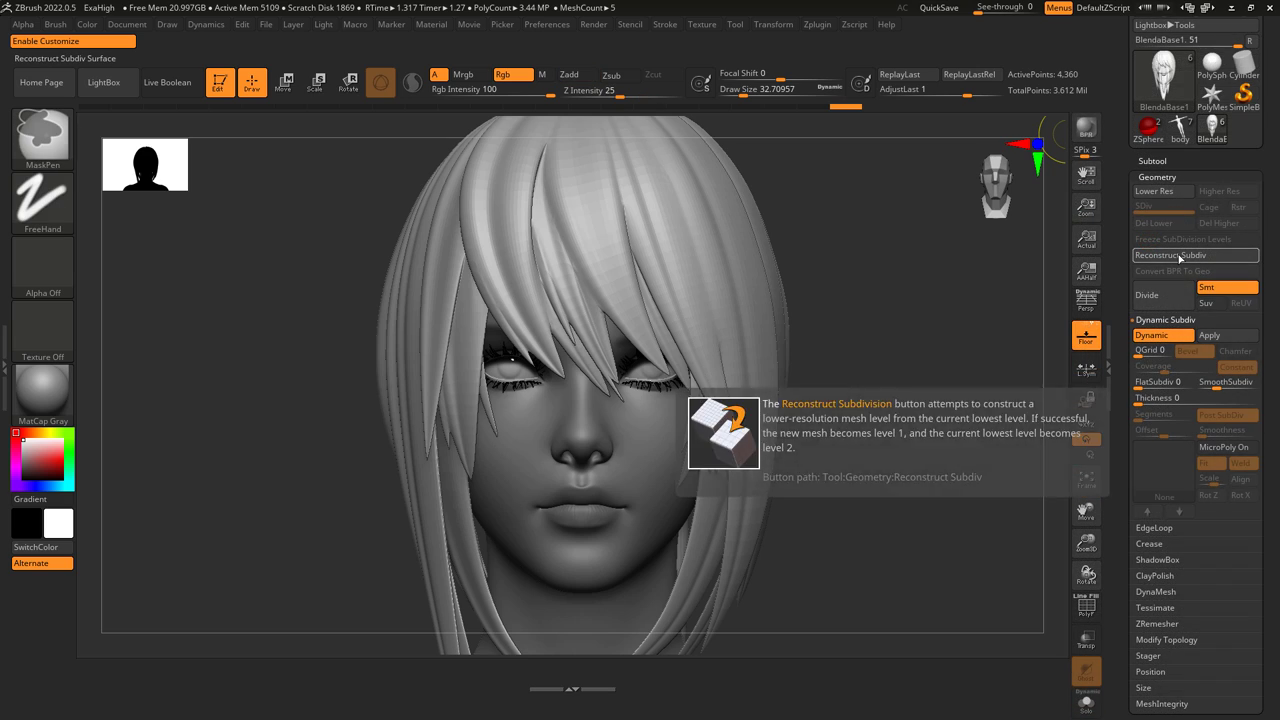
- Add the Divide and Reconstruct Subdiv buttons from Geometry to the shelf below the canvas, and shrink that shelf's height
{"action": "mouse_move", "coordinate": [1170, 255]}
{"action": "left_mouse_down", "text": "ctrl+alt"}
{"action": "mouse_move", "coordinate": [1076, 66]}
{"action": "mouse_move", "coordinate": [966, 68]}
{"action": "mouse_move", "coordinate": [1222, 99]}
{"action": "mouse_move", "coordinate": [1032, 98]}
{"action": "mouse_move", "coordinate": [1176, 98]}
{"action": "mouse_move", "coordinate": [1150, 98]}
{"action": "left_mouse_up", "text": "ctrl+alt"}
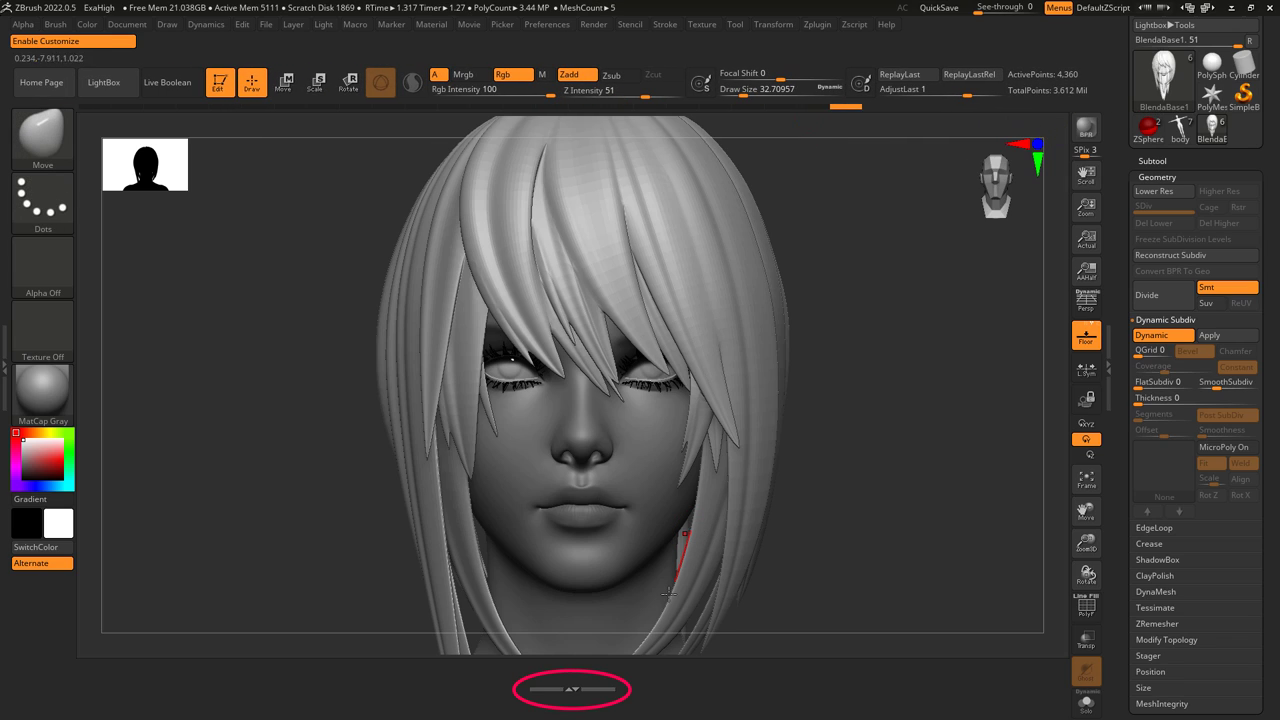
{"action": "left_click", "coordinate": [574, 688]}
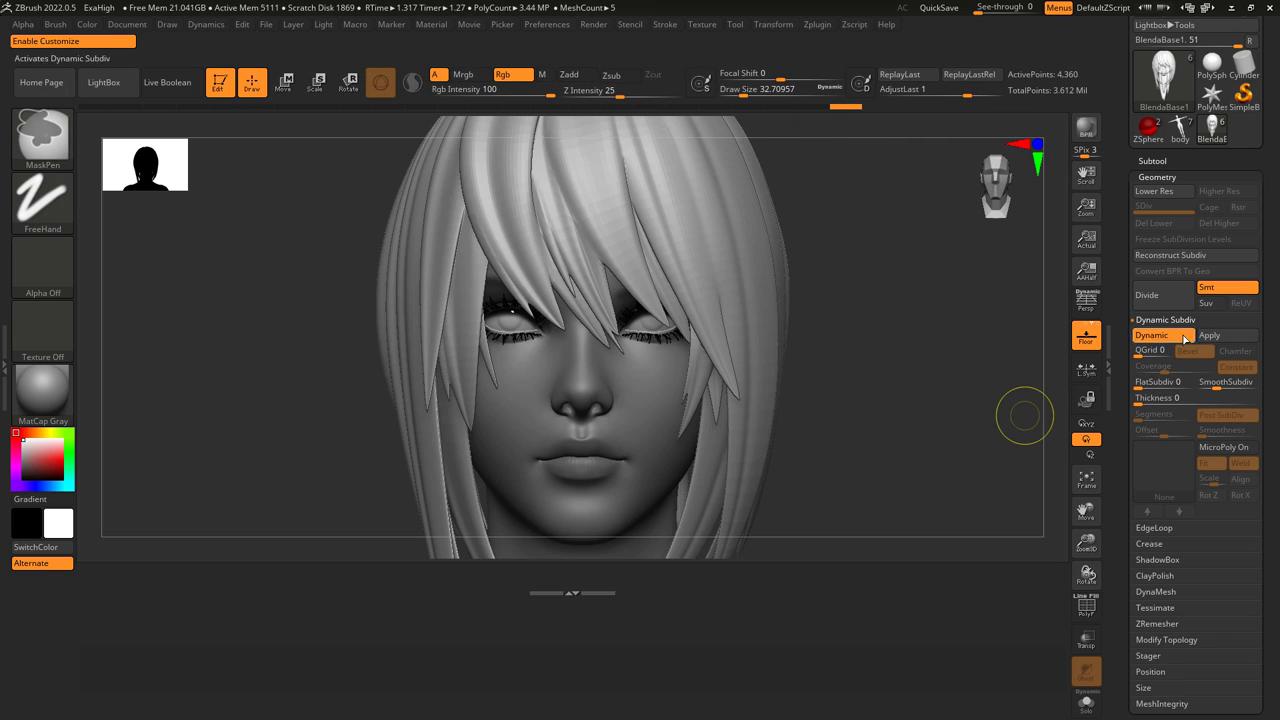
{"action": "mouse_move", "coordinate": [1147, 295]}
{"action": "left_mouse_down", "text": "ctrl+alt"}
{"action": "mouse_move", "coordinate": [394, 628]}
{"action": "mouse_move", "coordinate": [110, 624]}
{"action": "mouse_move", "coordinate": [114, 586]}
{"action": "left_mouse_up", "text": "ctrl+alt"}
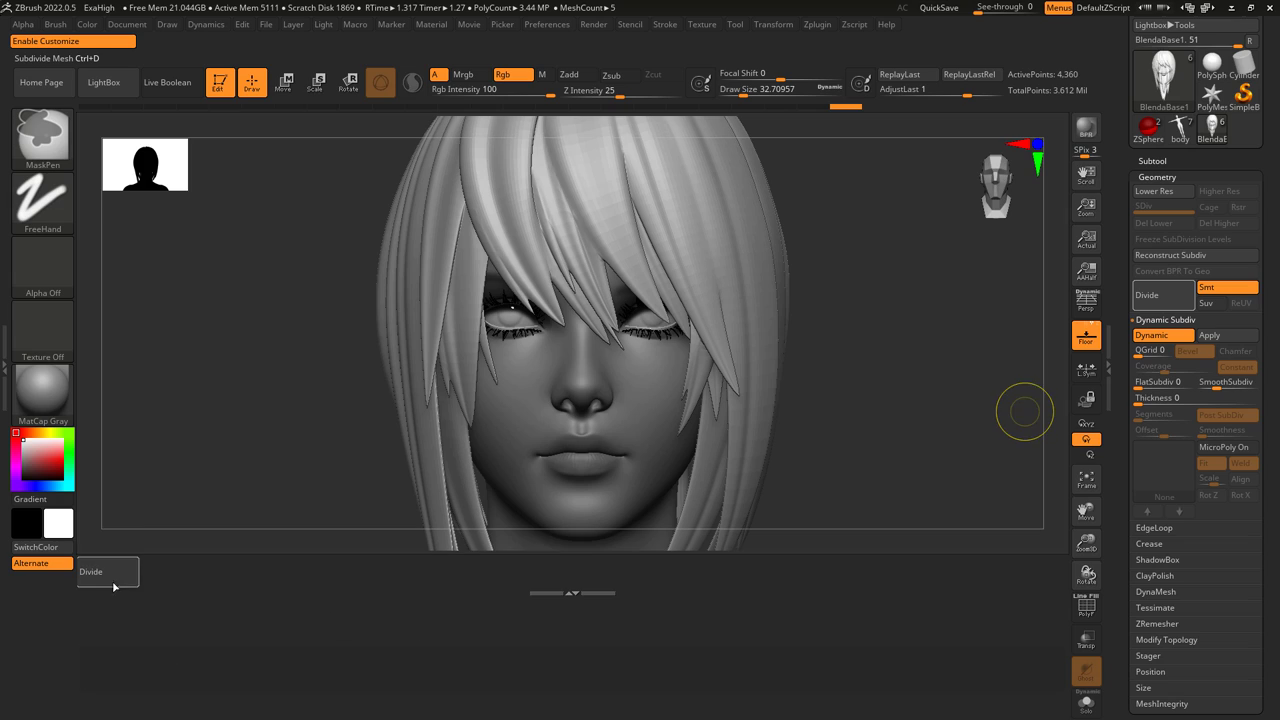
{"action": "left_click_drag", "start_coordinate": [1199, 259], "coordinate": [420, 683], "text": "ctrl+alt"}
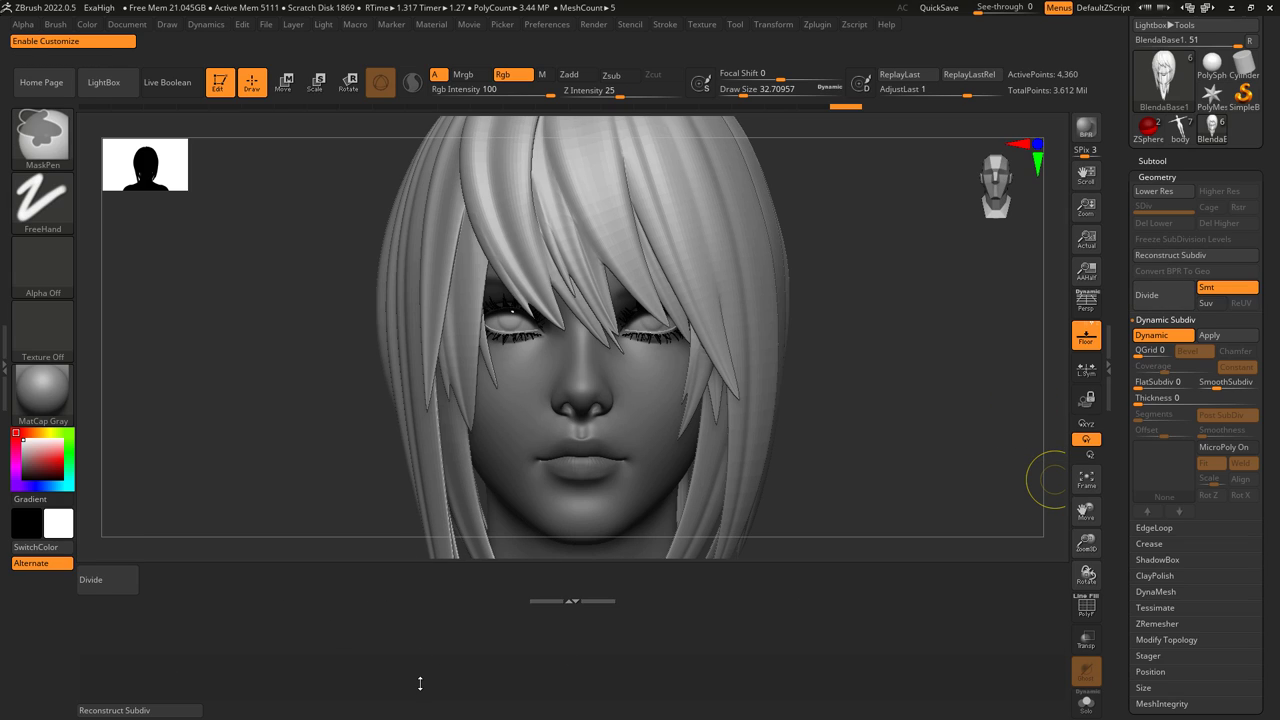
{"action": "left_click", "coordinate": [565, 600]}
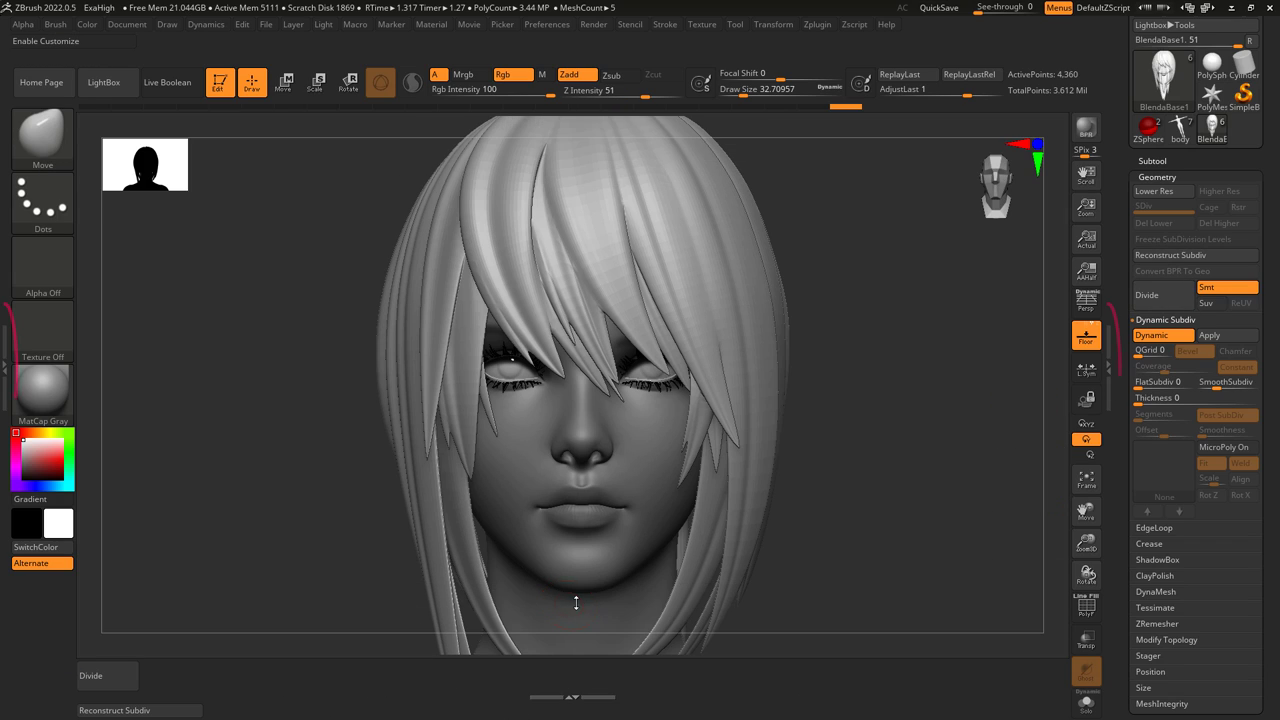
- Open the side tray holding the Brush palette, and collapse and reopen the tray holding the Tool palette
{"action": "left_click", "coordinate": [5, 368]}
{"action": "left_click", "coordinate": [1108, 368]}
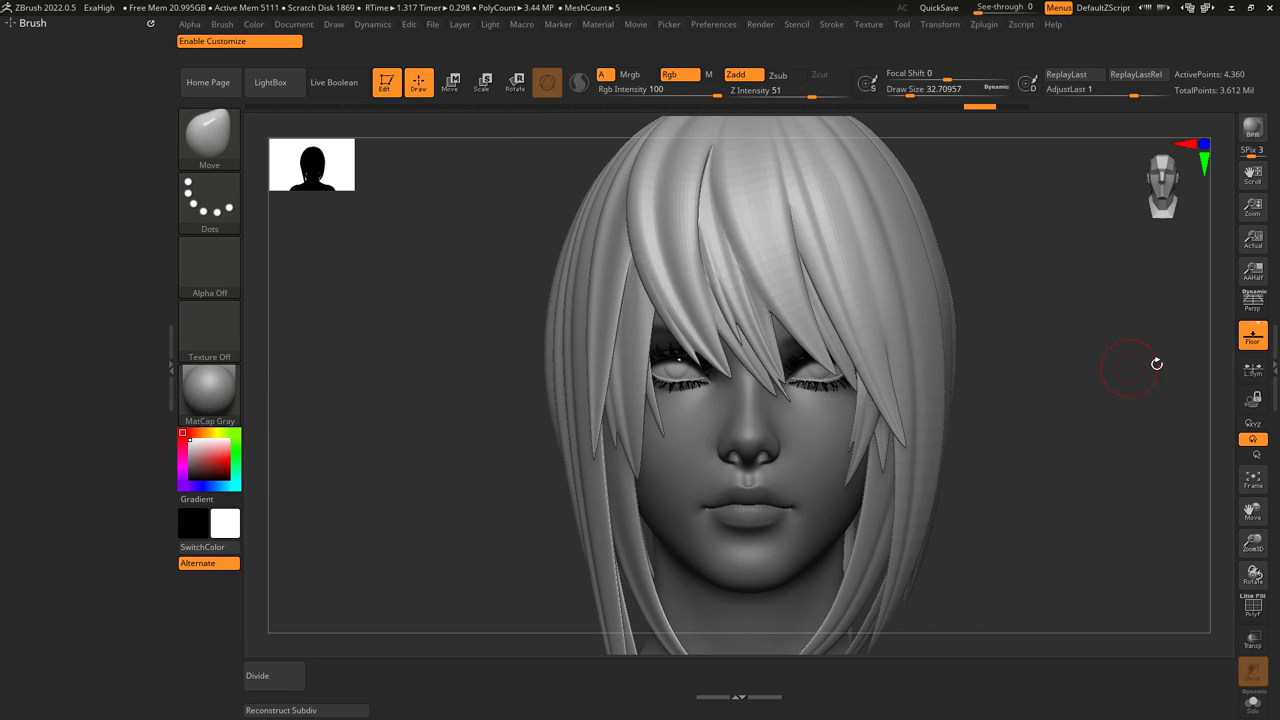
{"action": "left_click", "coordinate": [1272, 369]}
{"action": "key", "text": "ctrl"}
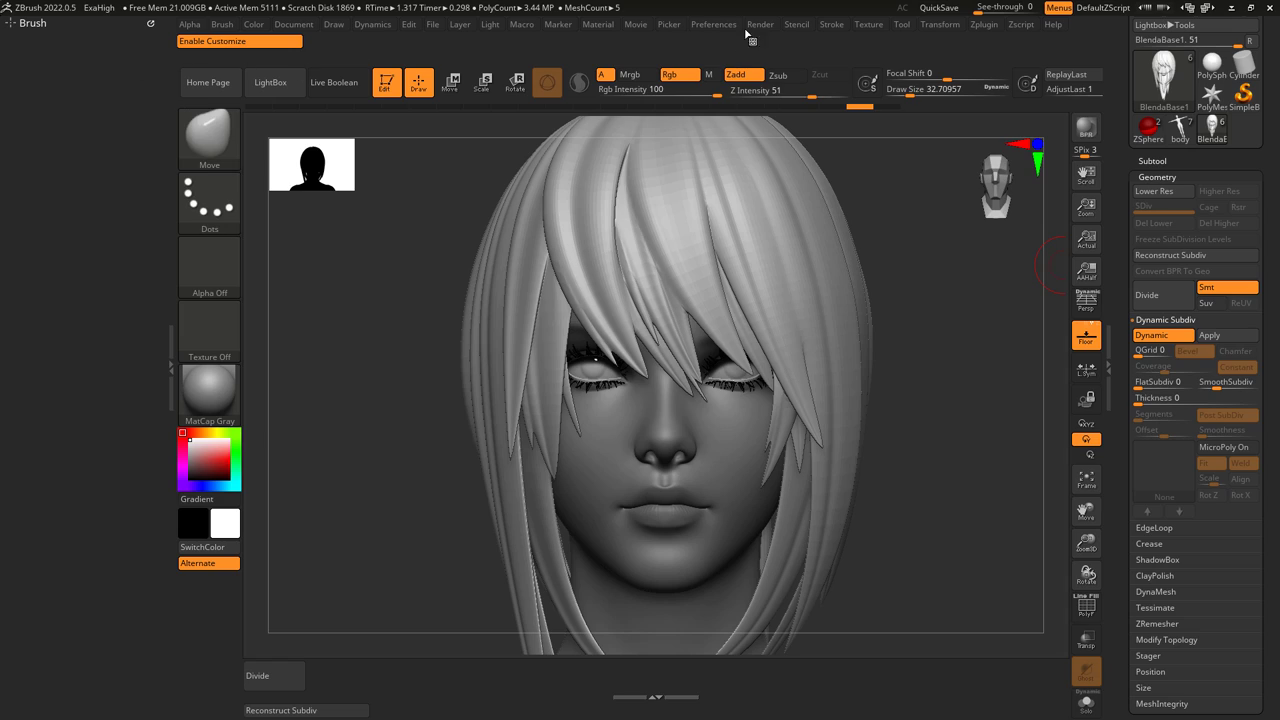
- Dock the Zplugin palette below the Brush palette in the side tray and expand its Misc Utilities section
{"action": "left_click", "coordinate": [993, 27]}
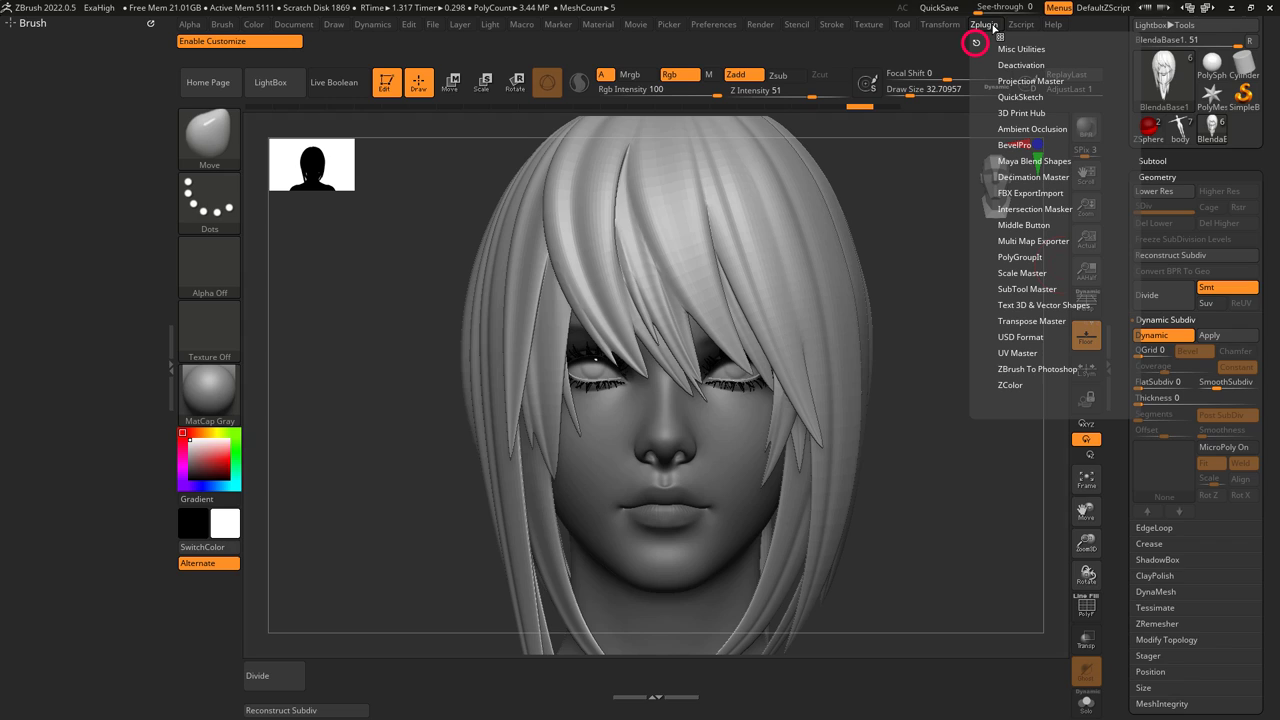
{"action": "left_click_drag", "start_coordinate": [973, 41], "coordinate": [8, 52]}
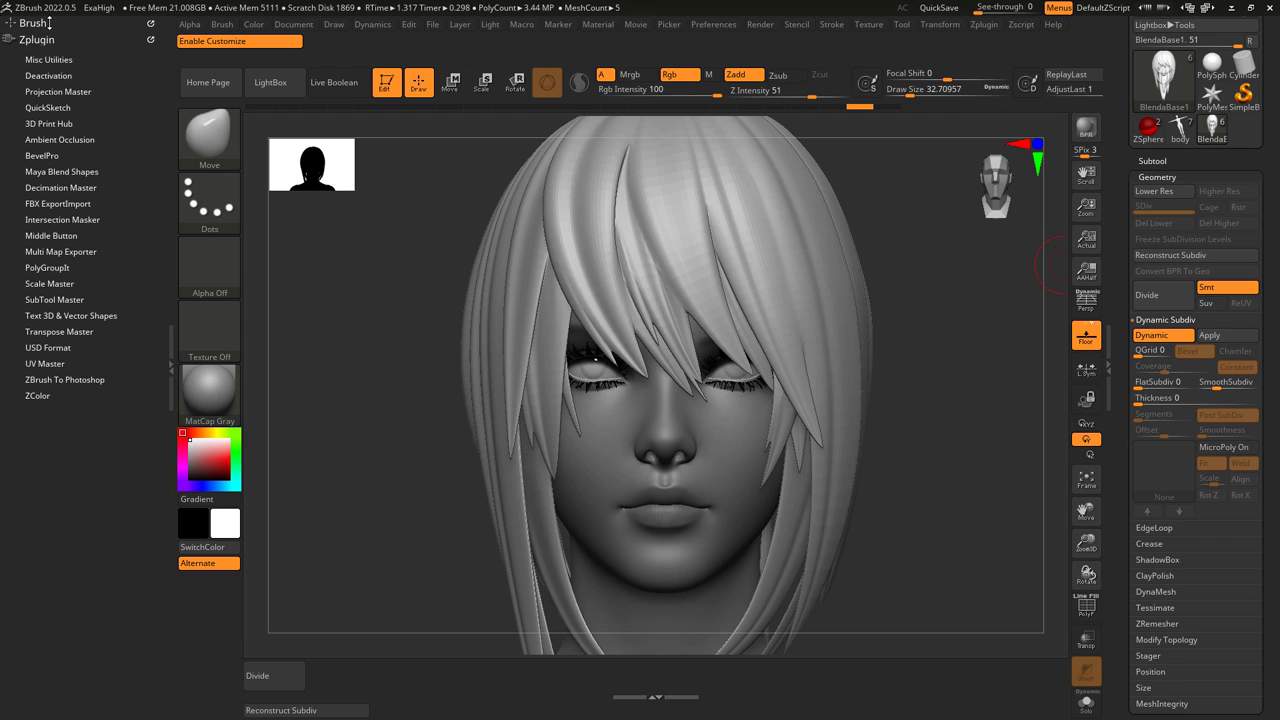
{"action": "left_click", "coordinate": [40, 22]}
{"action": "left_click", "coordinate": [40, 22]}
{"action": "left_click", "coordinate": [38, 39]}
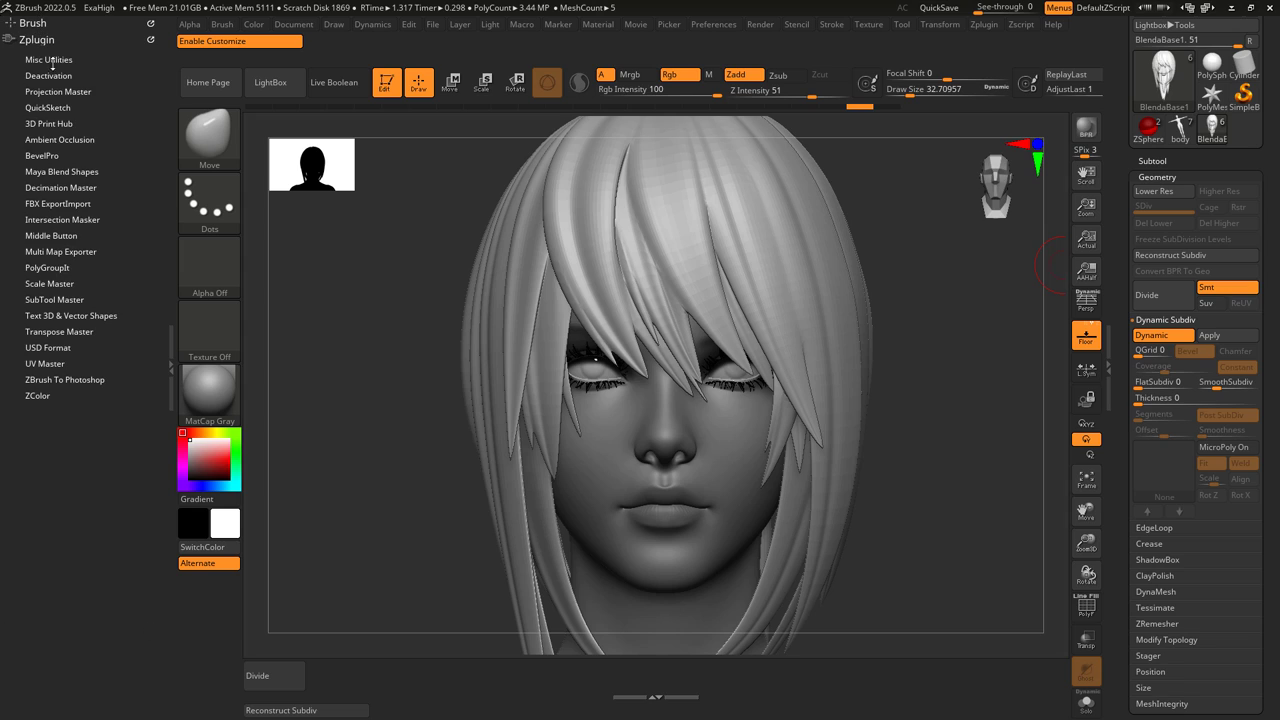
{"action": "left_click", "coordinate": [63, 106]}
{"action": "left_click", "coordinate": [63, 60]}
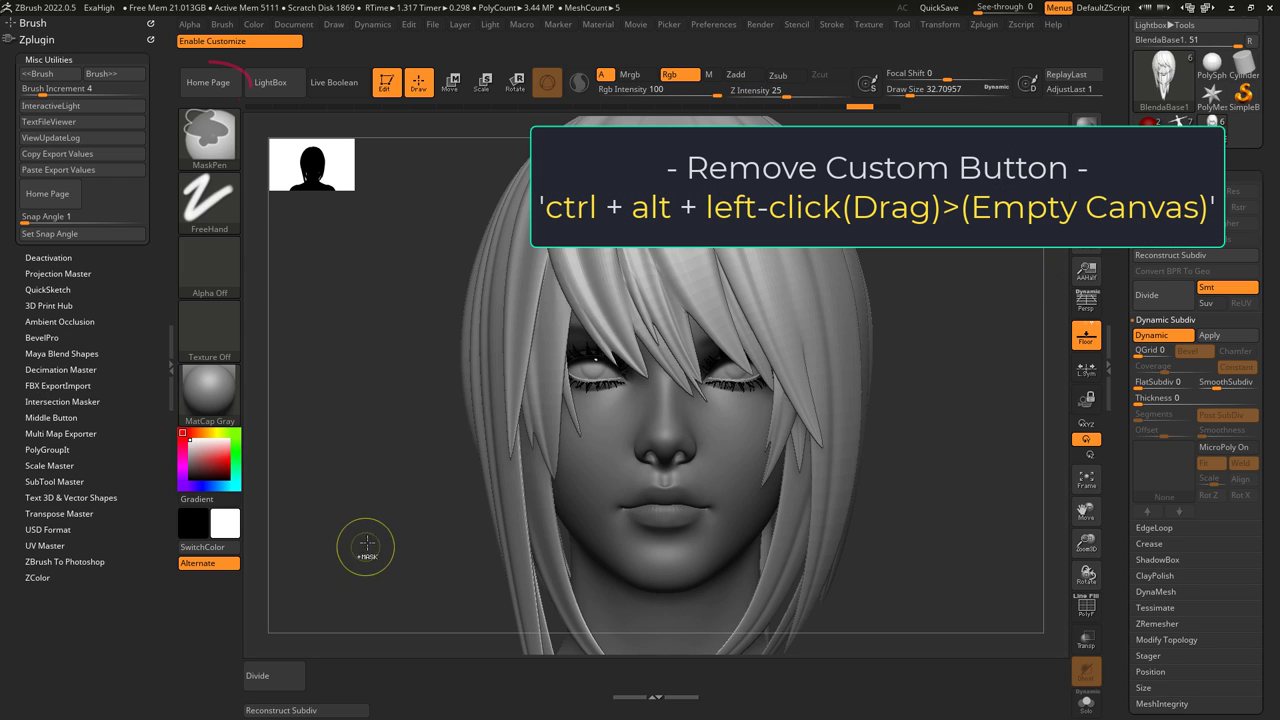
- Remove the Home Page button from the shelf above the canvas and the Zplugin palette from the side tray
{"action": "left_click_drag", "start_coordinate": [200, 82], "coordinate": [381, 375], "text": "ctrl+alt"}
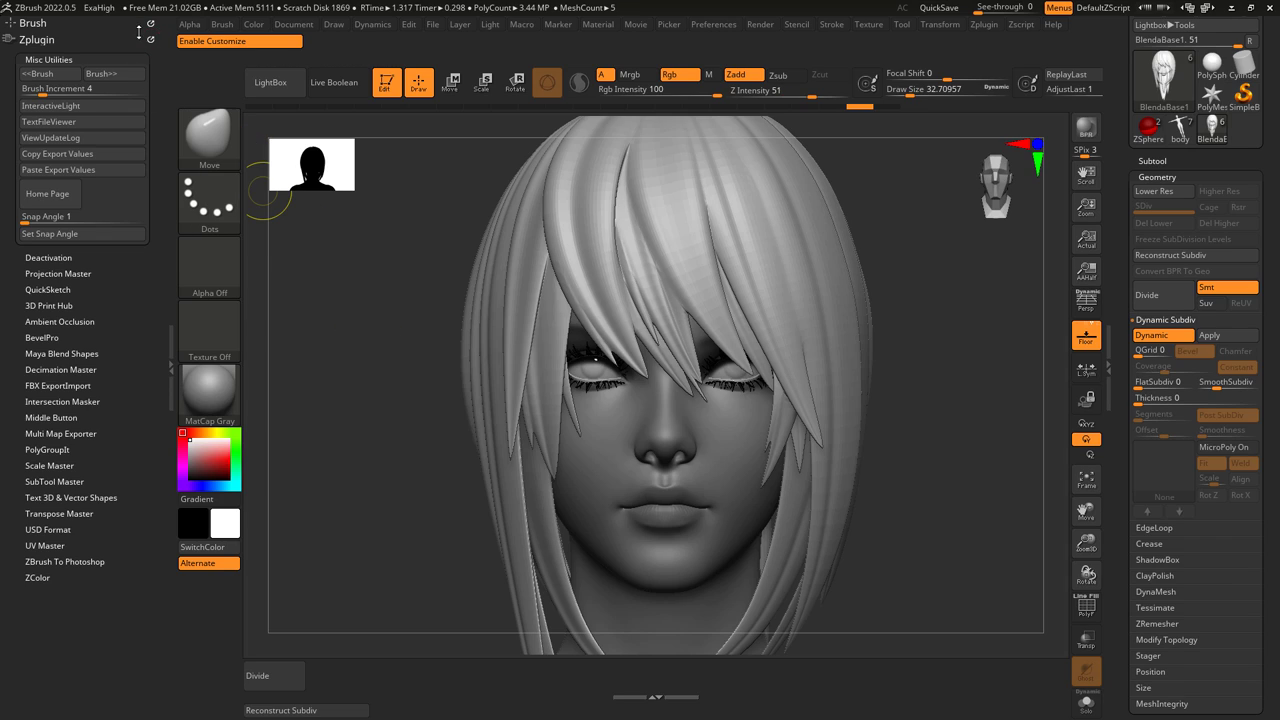
{"action": "left_click_drag", "start_coordinate": [150, 39], "coordinate": [388, 252]}
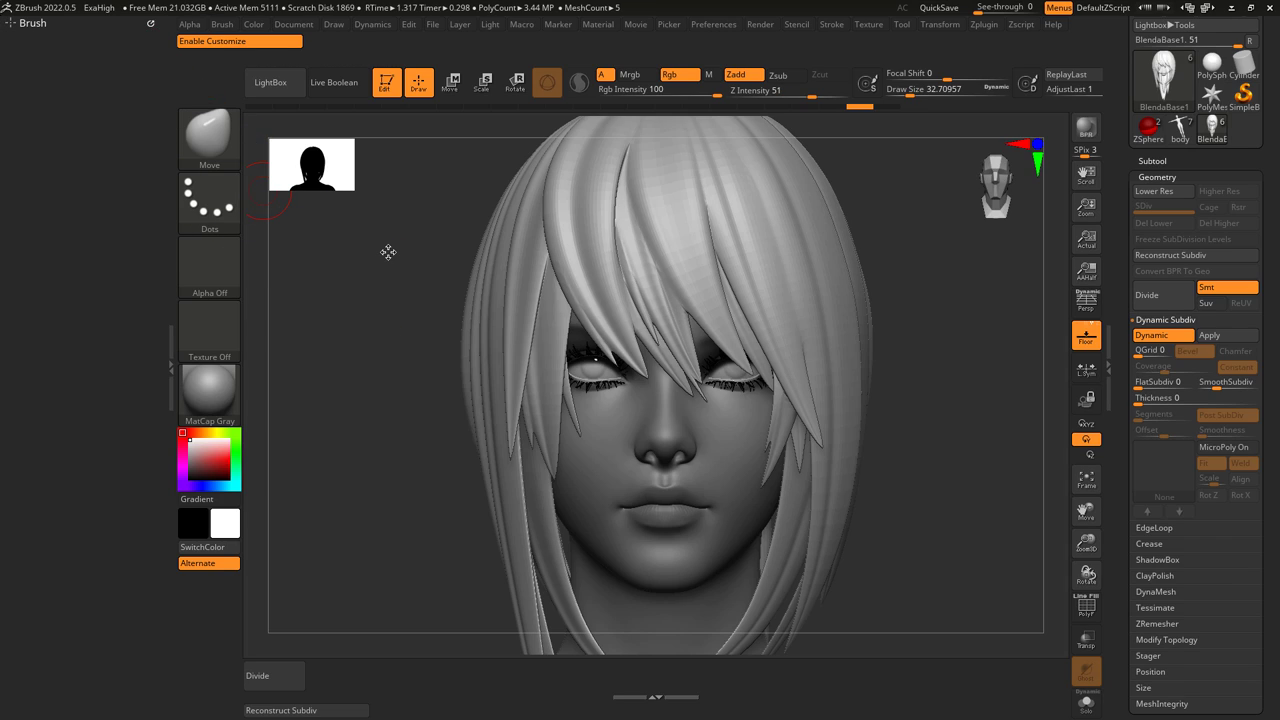
- Create a custom menu named TestMenu and dock it below the Brush palette in the side tray
{"action": "left_click", "coordinate": [731, 27]}
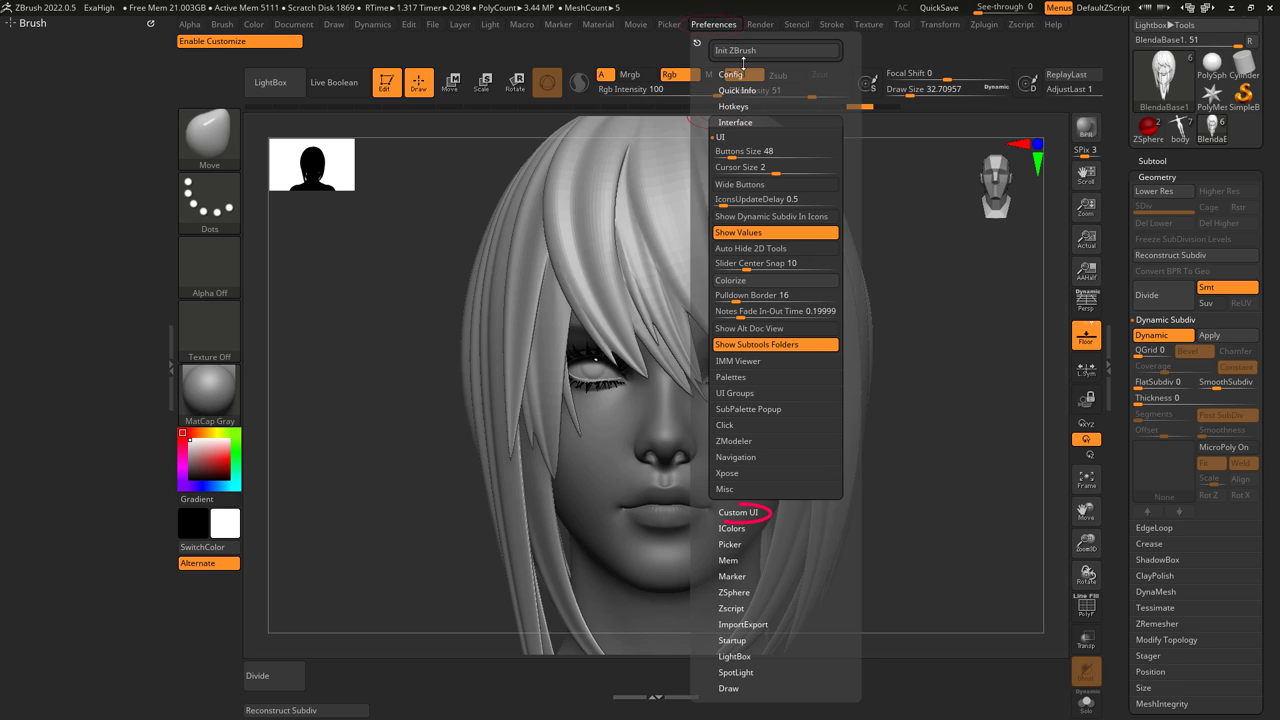
{"action": "left_click", "coordinate": [790, 138]}
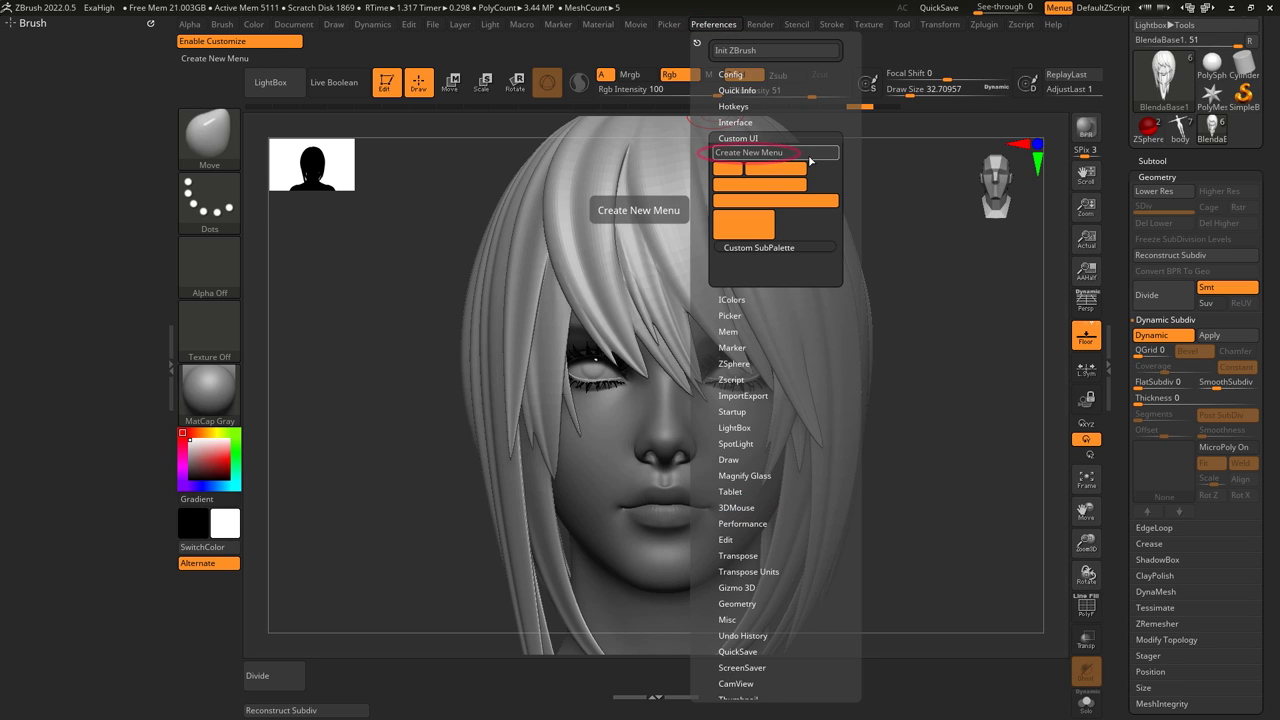
{"action": "left_click", "coordinate": [808, 155]}
{"action": "type", "text": "TestMenu"}
{"action": "key", "text": "Return"}
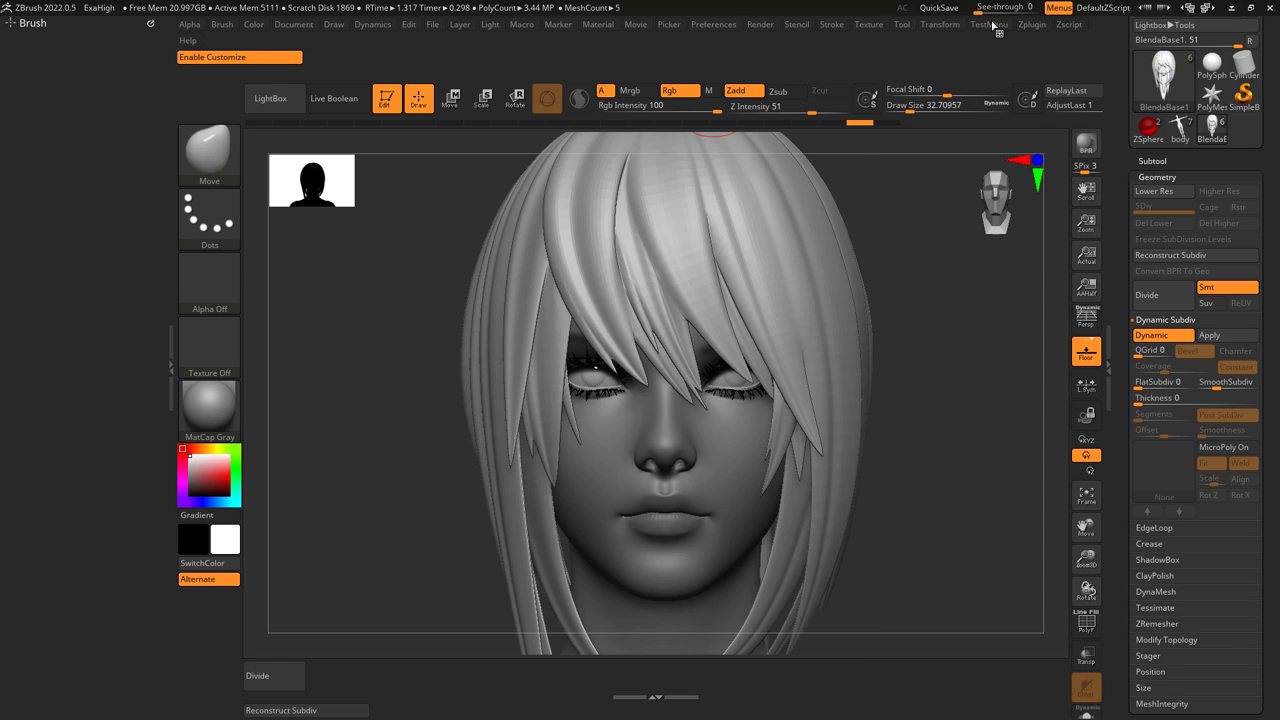
{"action": "left_click", "coordinate": [974, 40]}
{"action": "left_click_drag", "start_coordinate": [974, 40], "coordinate": [40, 30]}
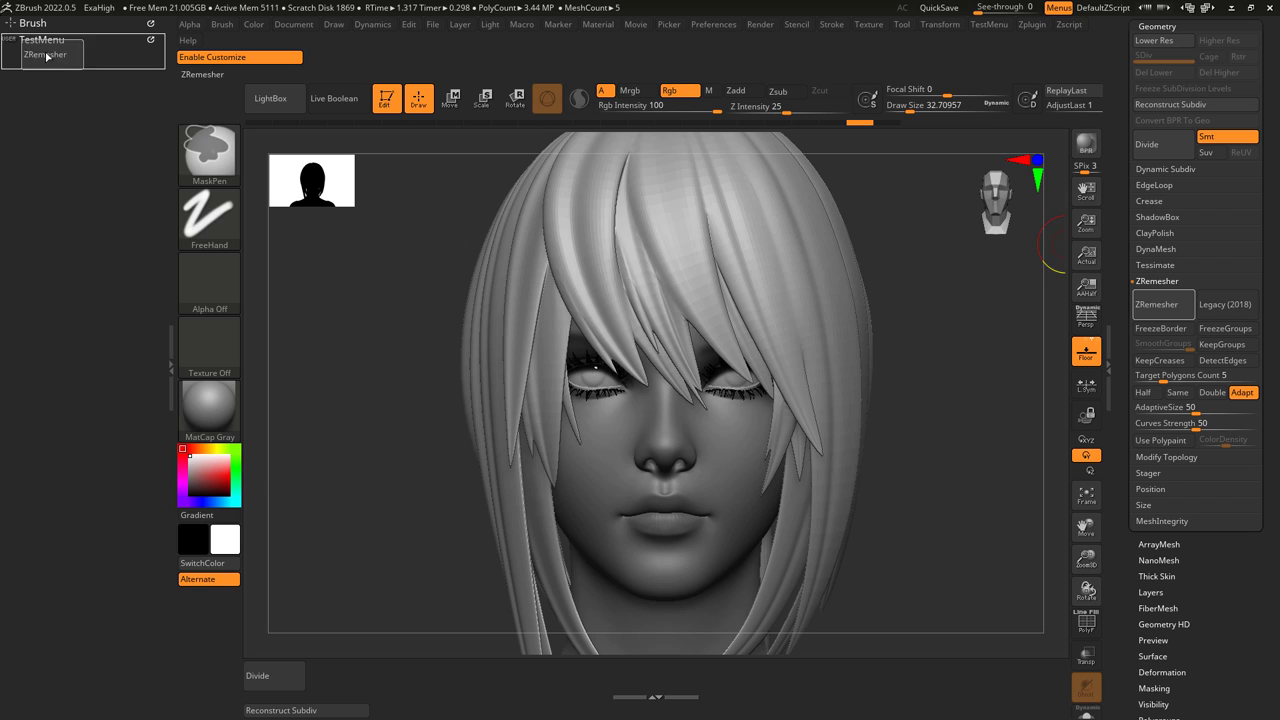
- Add ZRemesher, FreezeBorder, KeepCreases, FreezeGroups, DetectEdges, Target Polygons Count and AdaptiveSize from the ZRemesher section to TestMenu
{"action": "left_click_drag", "start_coordinate": [46, 56], "coordinate": [44, 62], "text": "ctrl+alt"}
{"action": "left_click_drag", "start_coordinate": [1162, 328], "coordinate": [106, 58], "text": "ctrl+alt"}
{"action": "left_click_drag", "start_coordinate": [1234, 330], "coordinate": [106, 72], "text": "ctrl+alt"}
{"action": "mouse_move", "coordinate": [1222, 360]}
{"action": "left_mouse_down", "text": "ctrl+alt"}
{"action": "mouse_move", "coordinate": [94, 68]}
{"action": "mouse_move", "coordinate": [98, 86]}
{"action": "left_mouse_up", "text": "ctrl+alt"}
{"action": "mouse_move", "coordinate": [1180, 376]}
{"action": "left_mouse_down", "text": "ctrl+alt"}
{"action": "mouse_move", "coordinate": [537, 280]}
{"action": "mouse_move", "coordinate": [60, 98]}
{"action": "left_mouse_up", "text": "ctrl+alt"}
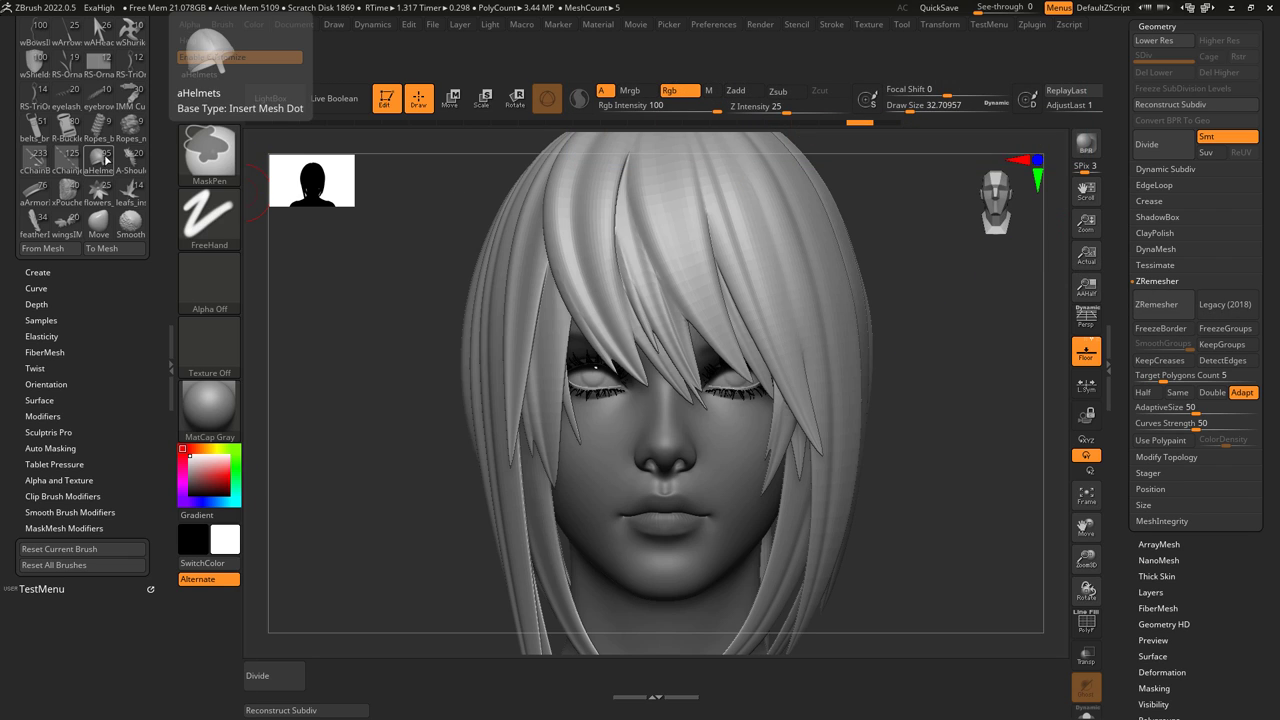
- Add the wShurikens, wShieldsIMM and leafs insert mesh brushes from the Brush palette to TestMenu and line them up in a row
{"action": "left_click_drag", "start_coordinate": [35, 62], "coordinate": [51, 592], "text": "ctrl+alt"}
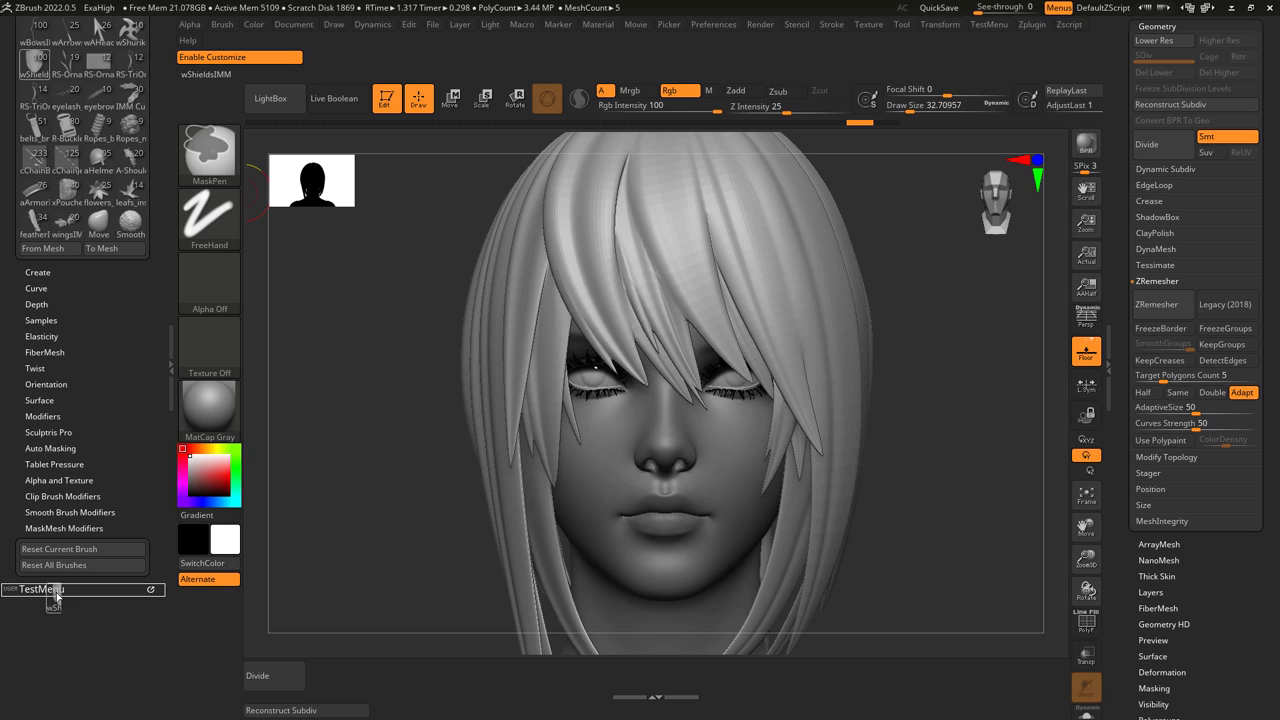
{"action": "left_click_drag", "start_coordinate": [130, 32], "coordinate": [80, 590], "text": "ctrl+alt"}
{"action": "left_click_drag", "start_coordinate": [130, 192], "coordinate": [120, 594], "text": "ctrl+alt"}
{"action": "left_click", "coordinate": [100, 590]}
{"action": "mouse_move", "coordinate": [29, 64]}
{"action": "left_mouse_down", "text": "ctrl+alt"}
{"action": "mouse_move", "coordinate": [42, 162]}
{"action": "mouse_move", "coordinate": [94, 160]}
{"action": "left_mouse_up", "text": "ctrl+alt"}
- Add a custom subpalette to TestMenu below the row of insert mesh brushes
{"action": "left_click", "coordinate": [700, 24]}
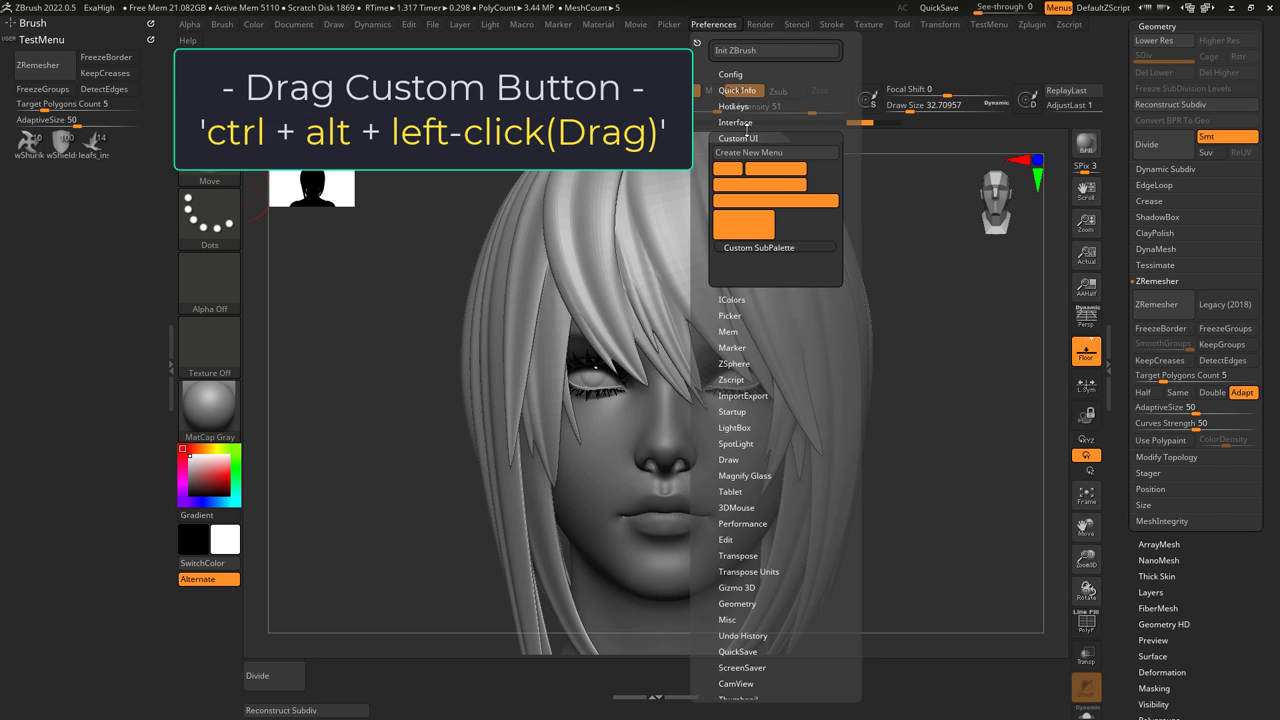
{"action": "left_click_drag", "start_coordinate": [760, 248], "coordinate": [90, 150], "text": "ctrl+alt"}
- Add DynaMesh, Groups, Polish, Blur, Project, Resolution, SubProjection, Add, Sub and And from the DynaMesh section to the untitled subpalette
{"action": "left_click", "coordinate": [1156, 249]}
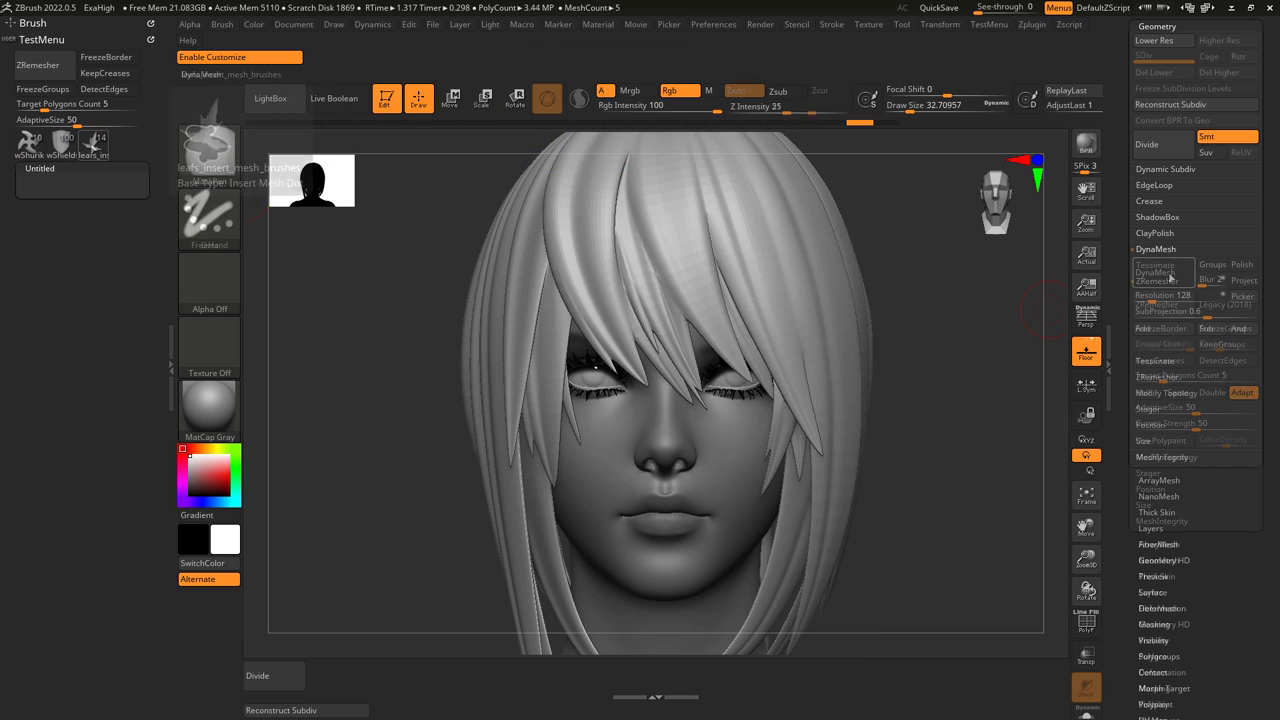
{"action": "left_click_drag", "start_coordinate": [1163, 273], "coordinate": [67, 190], "text": "ctrl+alt"}
{"action": "left_click_drag", "start_coordinate": [1212, 264], "coordinate": [129, 182], "text": "ctrl+alt"}
{"action": "left_click_drag", "start_coordinate": [1211, 280], "coordinate": [99, 197], "text": "ctrl+alt"}
{"action": "left_click_drag", "start_coordinate": [1243, 280], "coordinate": [138, 205], "text": "ctrl+alt"}
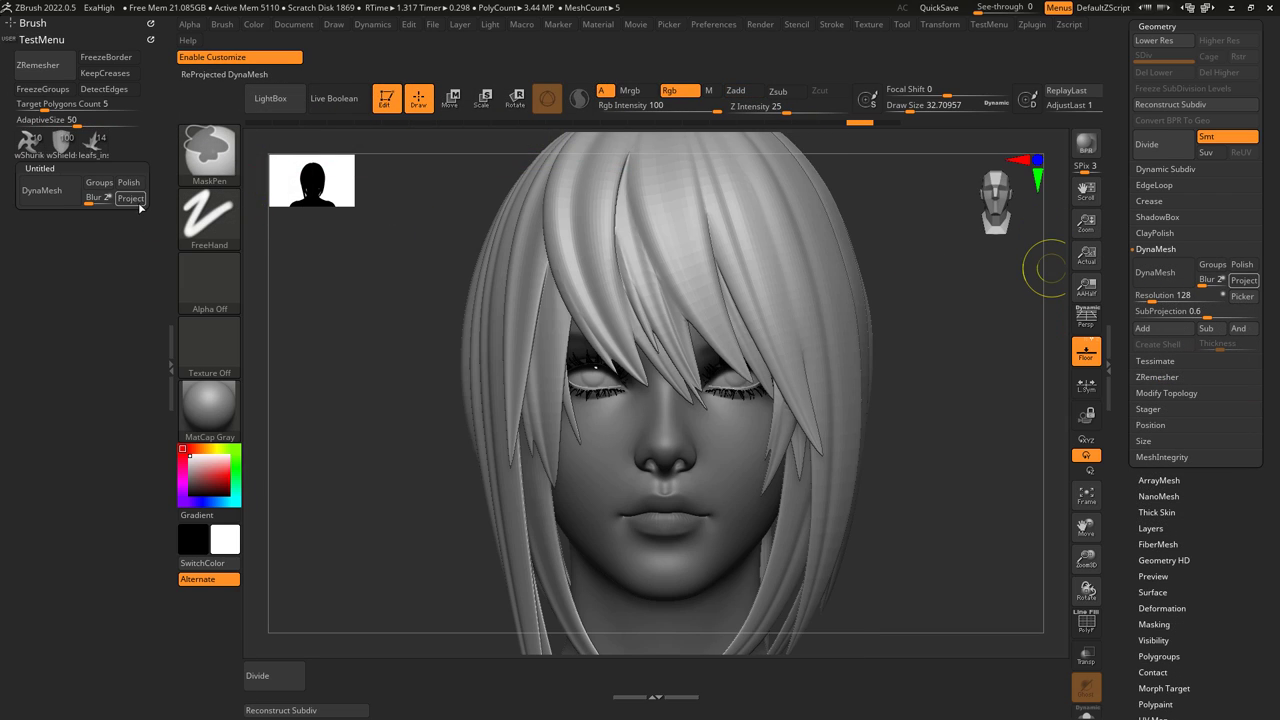
{"action": "left_click_drag", "start_coordinate": [1176, 295], "coordinate": [94, 229], "text": "ctrl+alt"}
{"action": "left_click_drag", "start_coordinate": [1163, 328], "coordinate": [60, 248], "text": "ctrl+alt"}
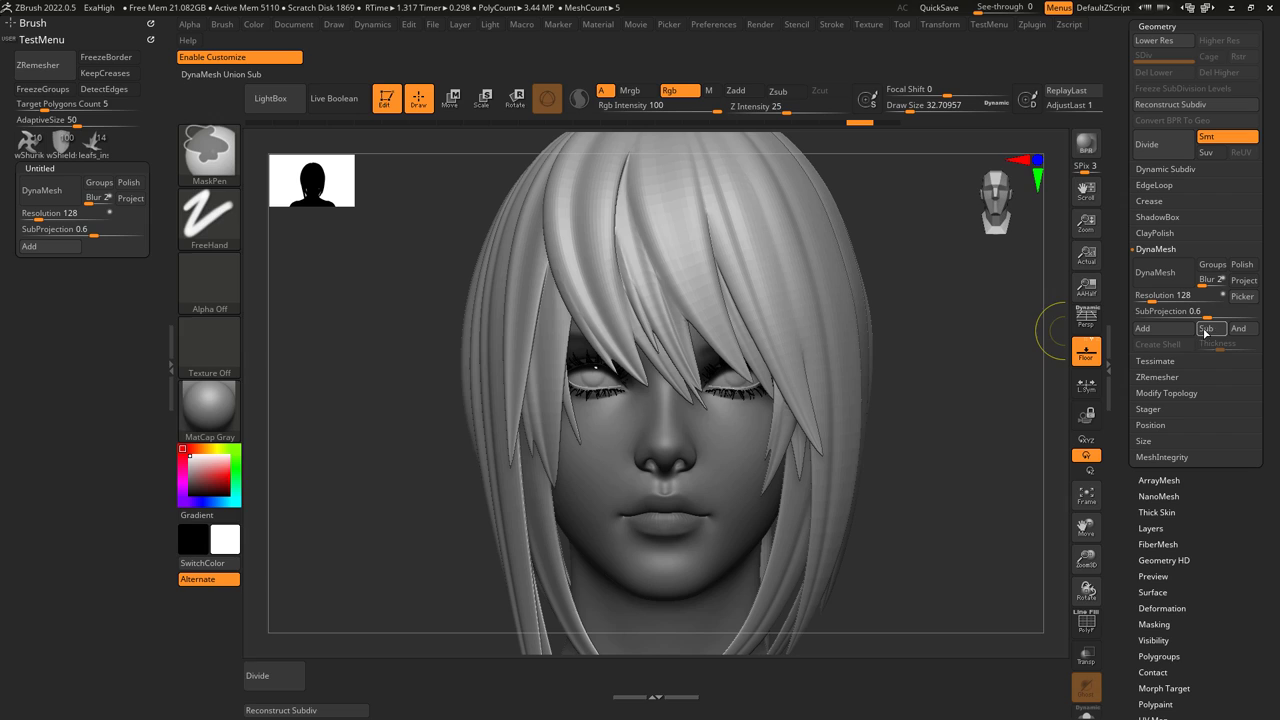
{"action": "left_click_drag", "start_coordinate": [1206, 330], "coordinate": [93, 246], "text": "ctrl+alt"}
{"action": "left_click_drag", "start_coordinate": [1238, 329], "coordinate": [130, 249], "text": "ctrl+alt"}
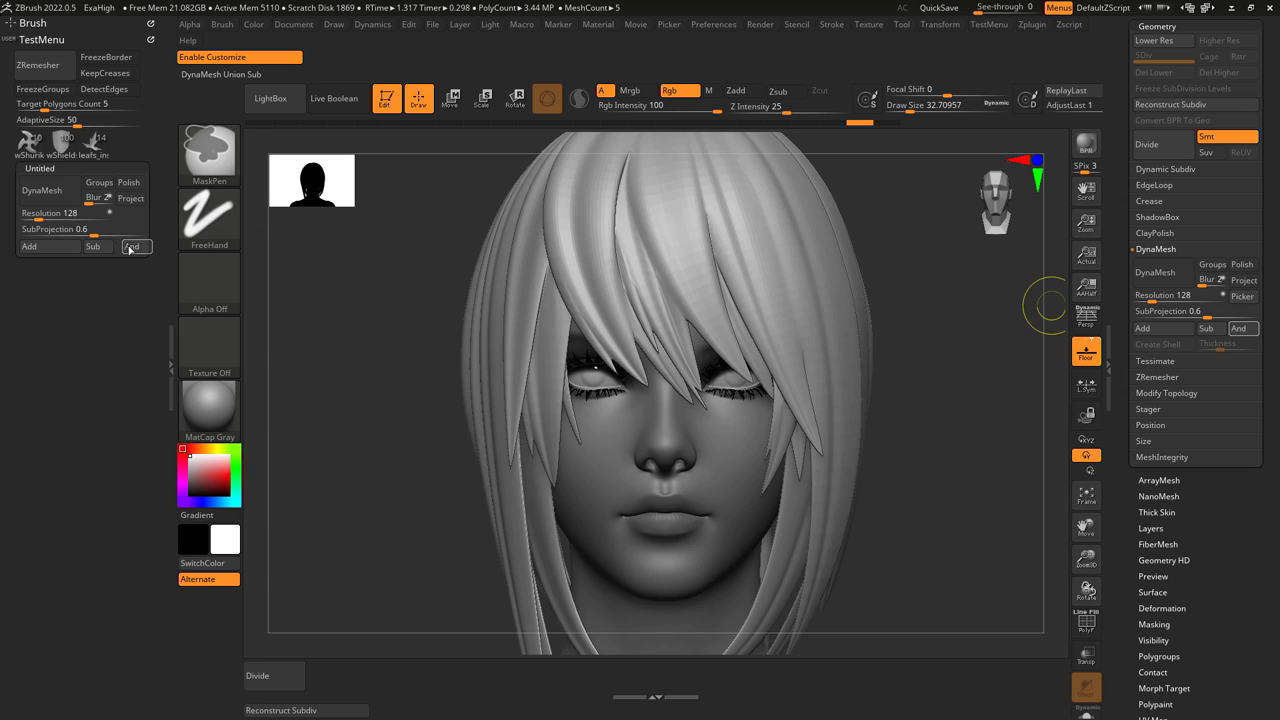
- Rename the untitled subpalette in TestMenu to ThingTwo
{"action": "left_click", "coordinate": [48, 167], "text": "ctrl+alt"}
{"action": "type", "text": "Thing"}
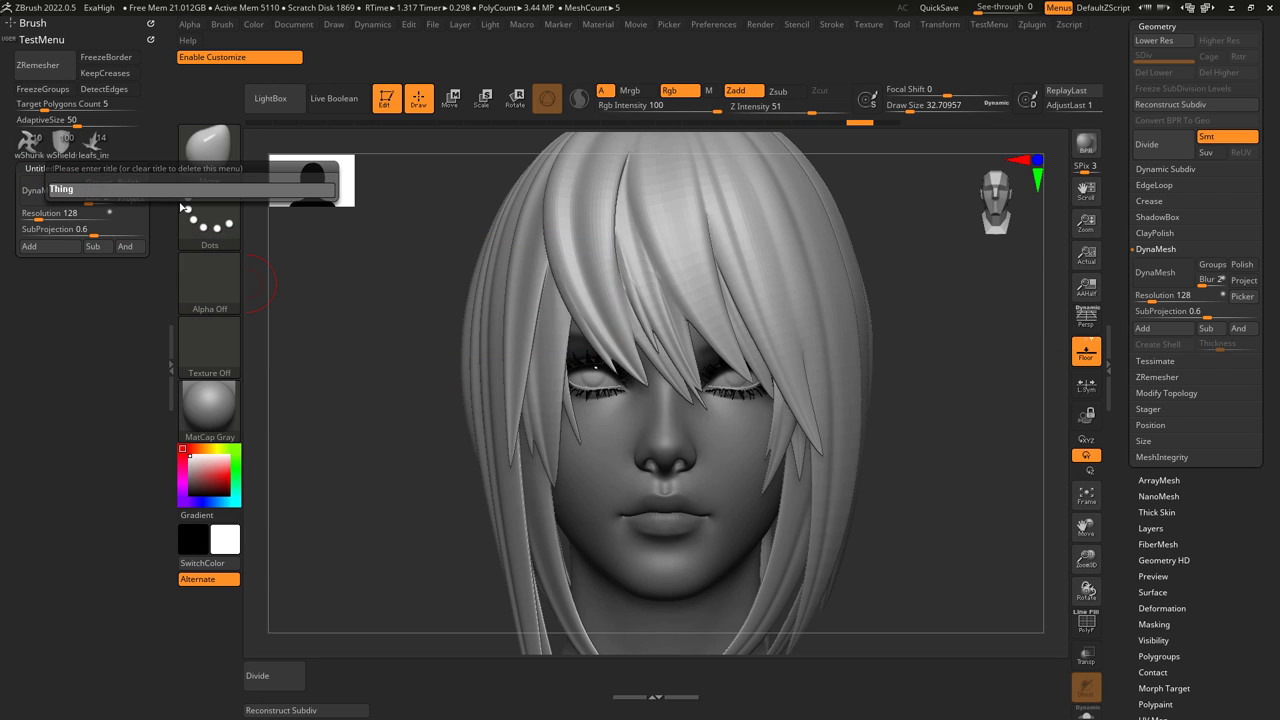
{"action": "type", "text": "Two"}
{"action": "key", "text": "Return"}
- Test collapsing and expanding TestMenu and its subpalette in the side tray
{"action": "left_click", "coordinate": [43, 167]}
{"action": "left_click", "coordinate": [36, 40]}
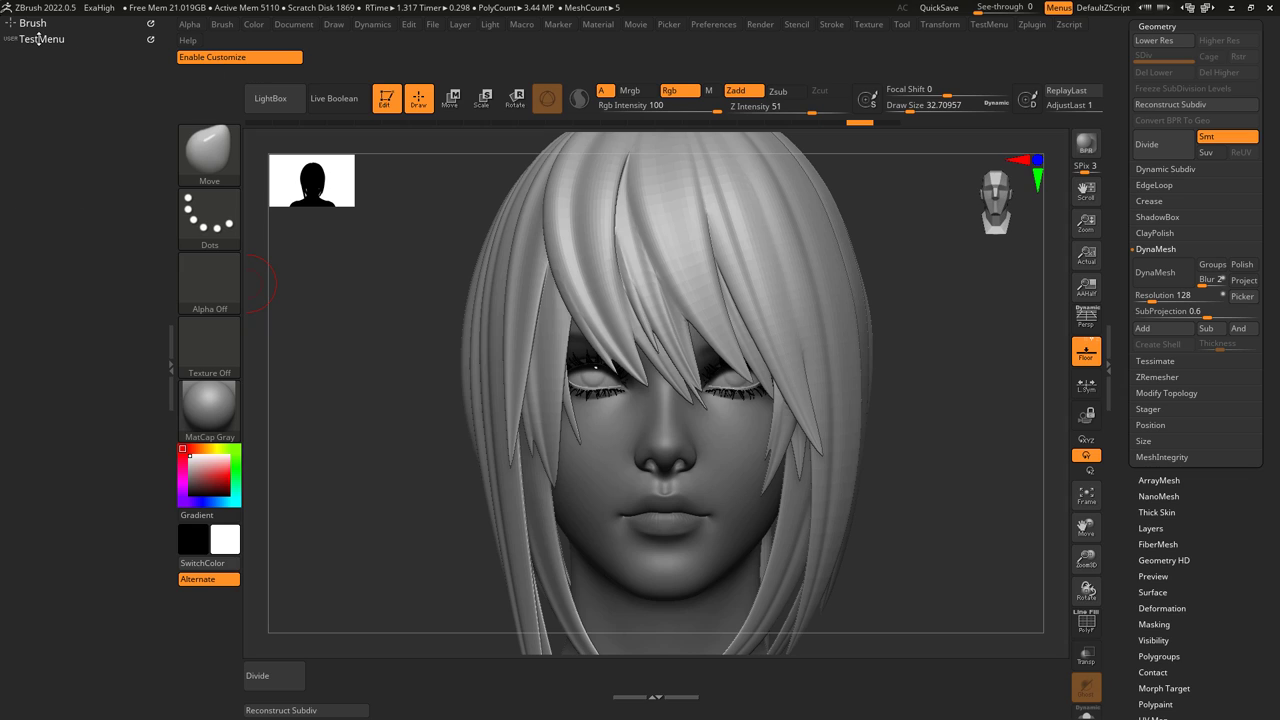
{"action": "left_click", "coordinate": [36, 40]}
{"action": "left_click", "coordinate": [39, 169]}
{"action": "left_click", "coordinate": [40, 40]}
- Take TestMenu out of the side tray and collapse the tray
{"action": "left_click_drag", "start_coordinate": [150, 39], "coordinate": [385, 318]}
{"action": "left_click", "coordinate": [172, 368]}
{"action": "key", "text": "ctrl"}
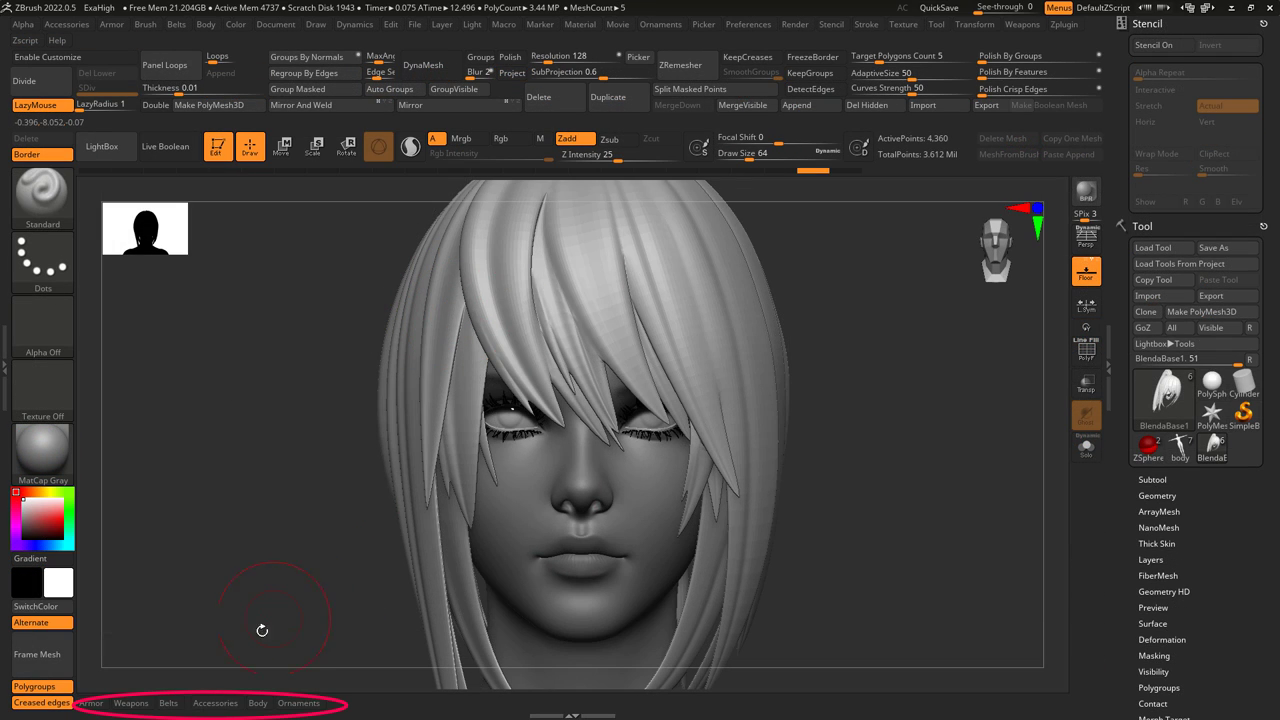
- Look through the custom Weapons, Armor and Belts menus on the shelf below the canvas
{"action": "left_click", "coordinate": [131, 703]}
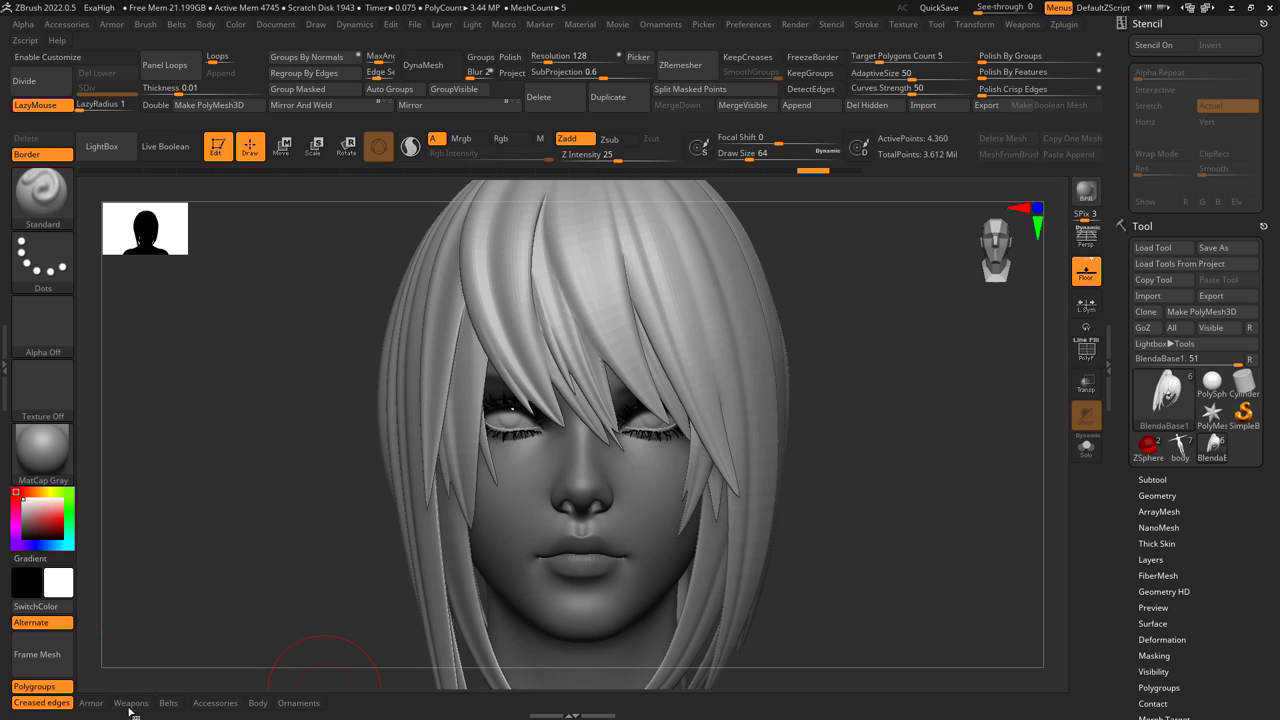
{"action": "left_click", "coordinate": [99, 705]}
{"action": "left_click", "coordinate": [169, 703]}
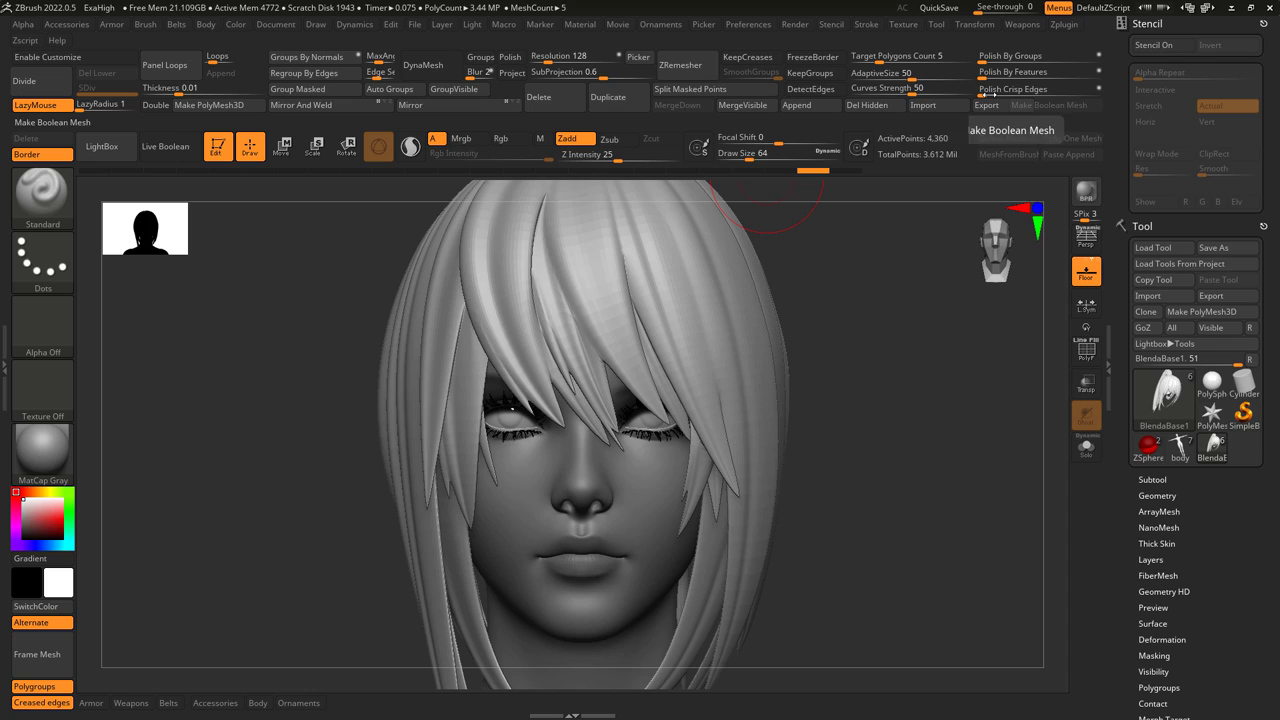
- Switch Enable Customize on and back off
{"action": "left_click", "coordinate": [86, 58]}
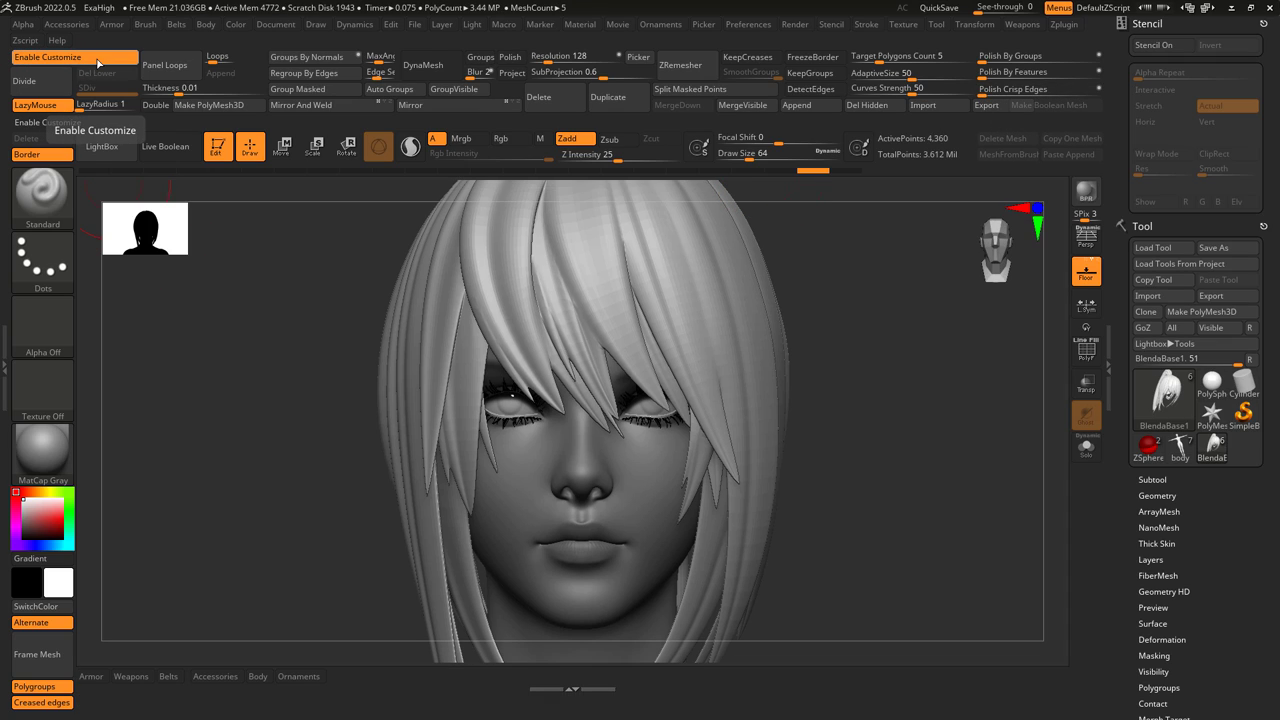
{"action": "left_click", "coordinate": [97, 62]}
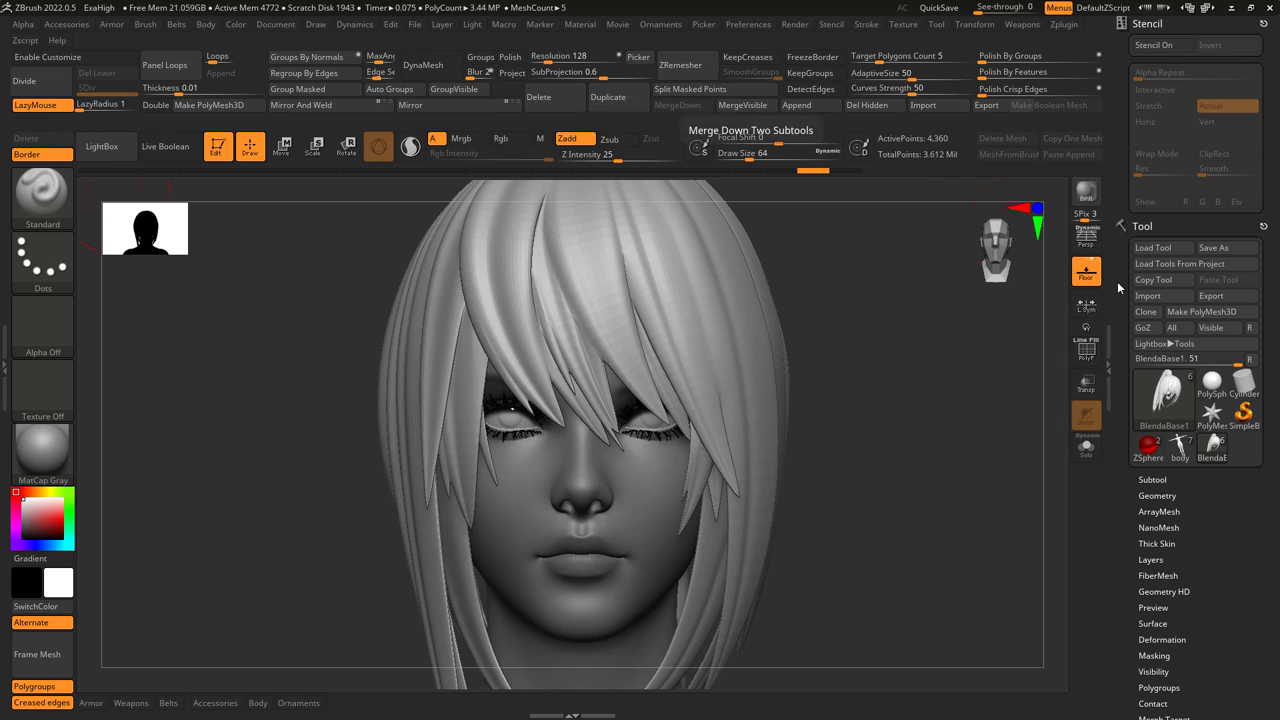
- Expand the Subtool section and duplicate the BlendaBase1 subtool three times
{"action": "left_click", "coordinate": [1153, 480]}
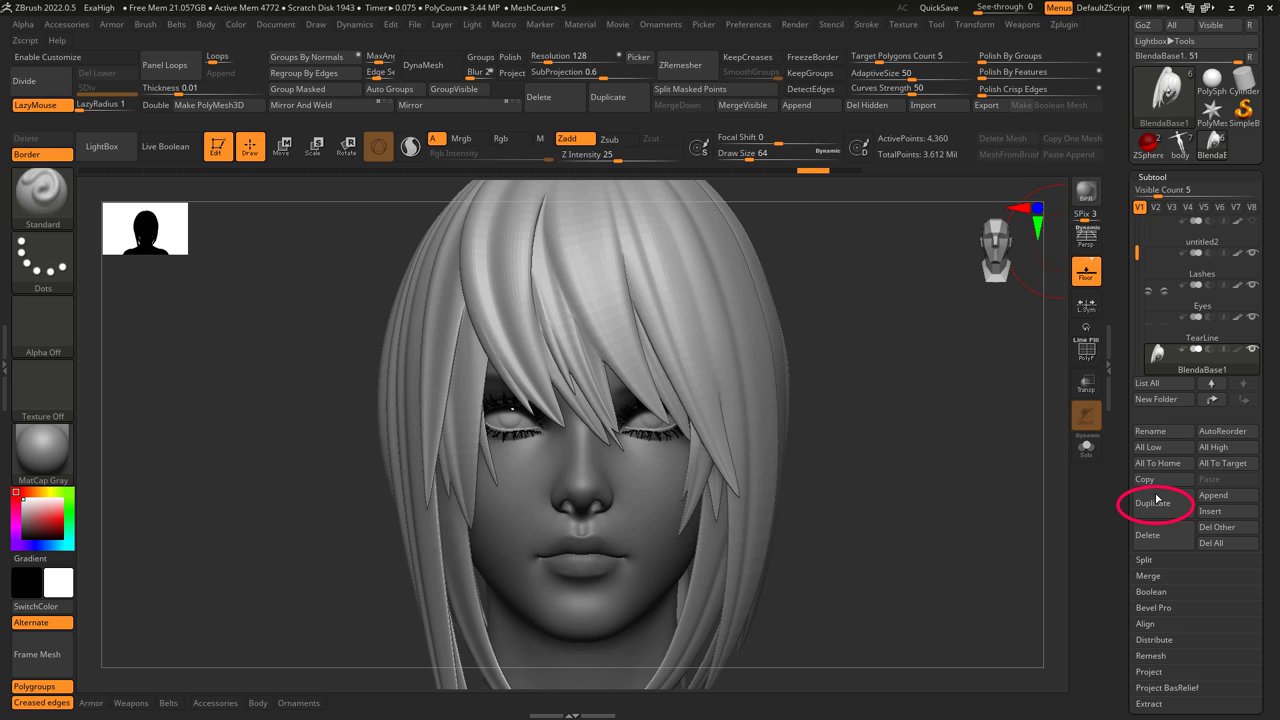
{"action": "left_click", "coordinate": [1180, 507]}
{"action": "left_click", "coordinate": [1181, 508]}
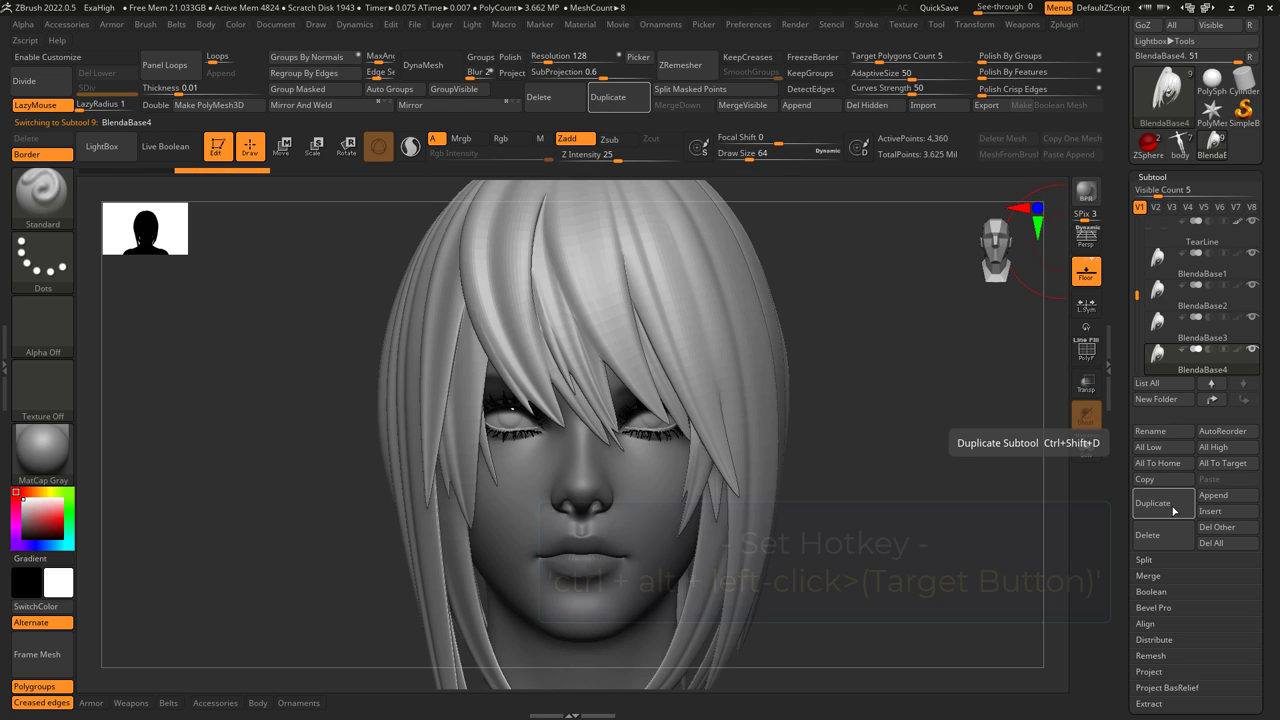
- Assign Ctrl+D as the custom hotkey for the Subtool Duplicate command
{"action": "key", "text": "ctrl"}
{"action": "left_click", "coordinate": [1173, 509], "text": "ctrl+alt"}
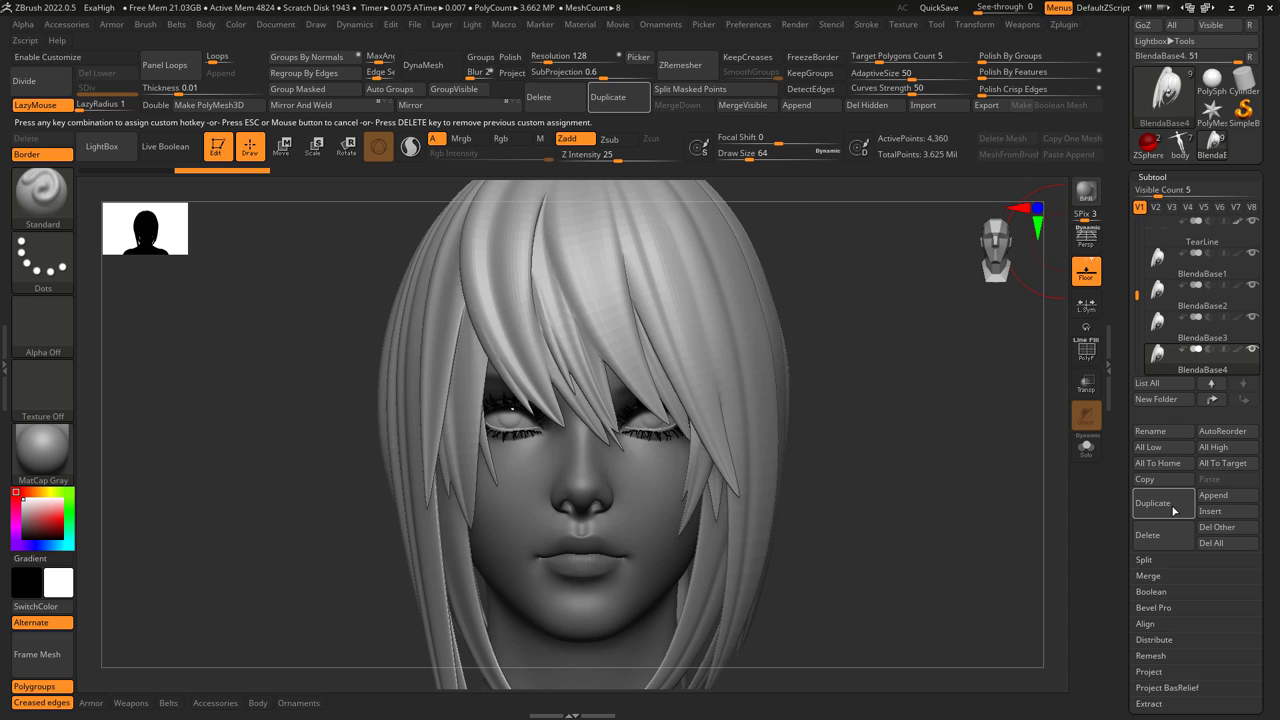
{"action": "key", "text": "ctrl+d"}
{"action": "left_click", "coordinate": [686, 402]}
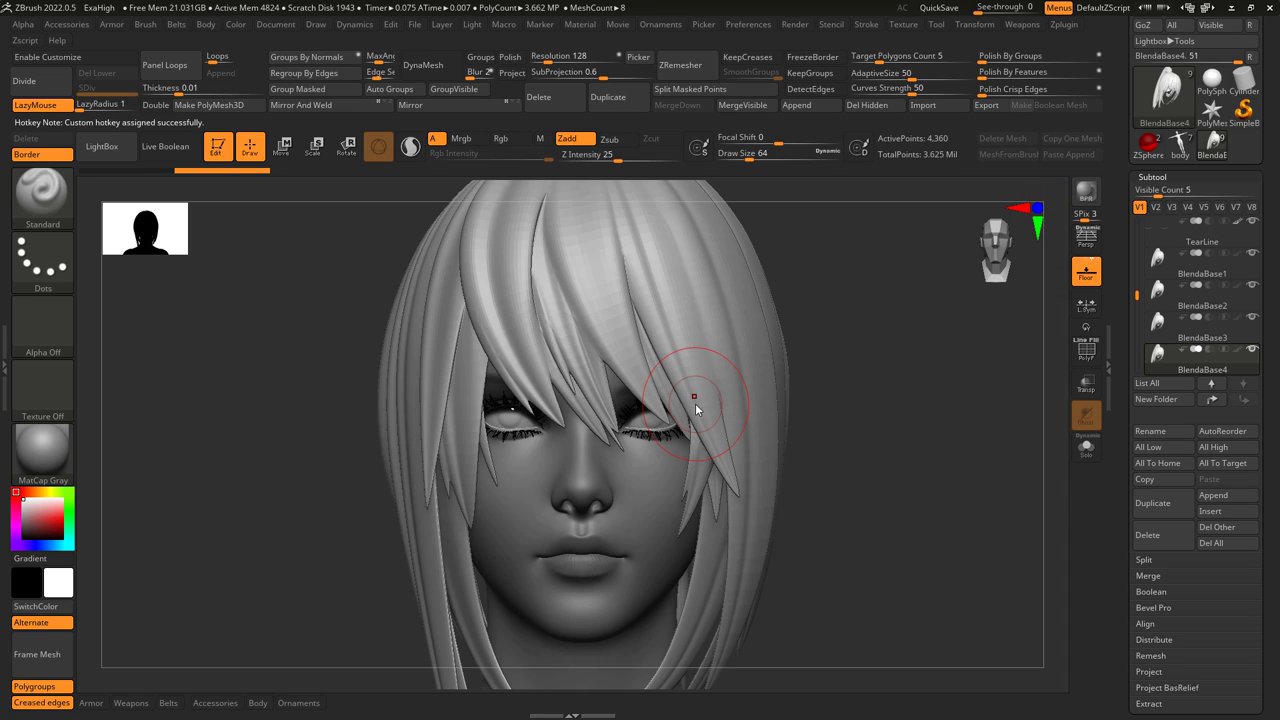
- Duplicate the BlendaBase4 subtool six times with the new custom hotkey and check the subtool list
{"action": "mouse_move", "coordinate": [1190, 330]}
{"action": "key", "text": "ctrl+d"}
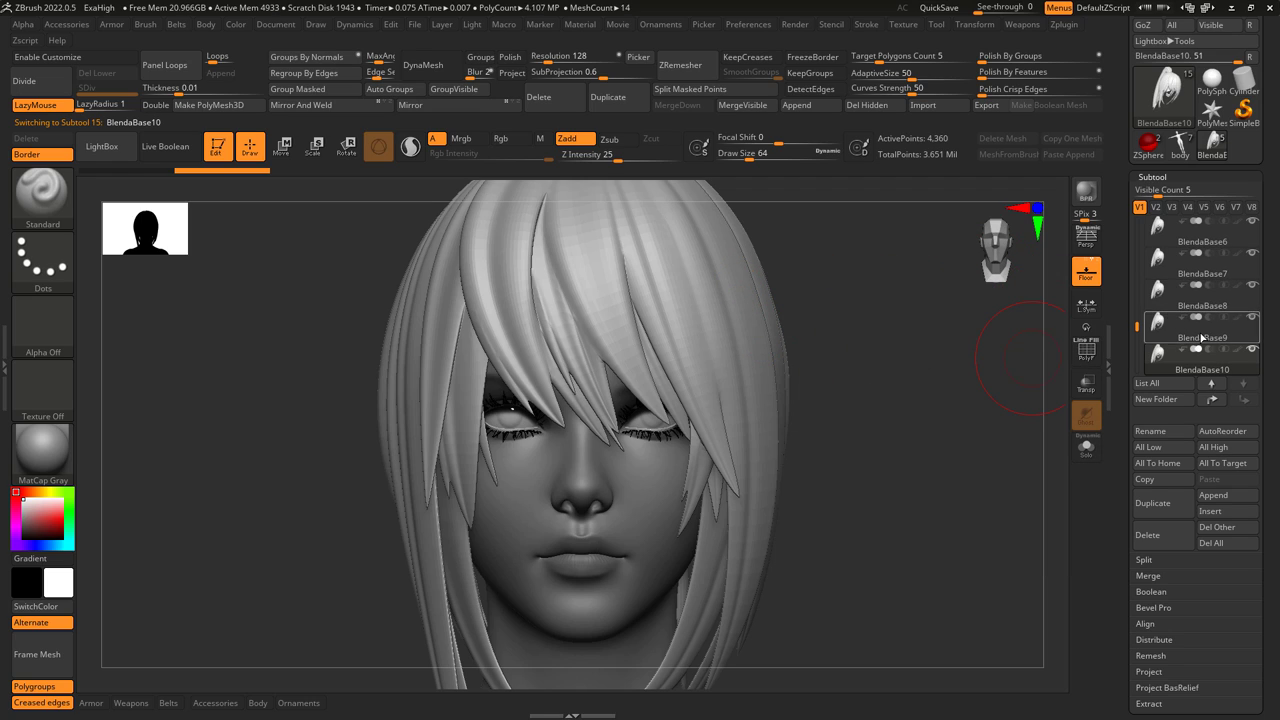
{"action": "scroll", "coordinate": [1195, 320], "scroll_direction": "up", "scroll_amount": 5}
- Start a custom hotkey assignment for the All Low subtool command and cancel it
{"action": "left_click", "coordinate": [1178, 452], "text": "ctrl+alt"}
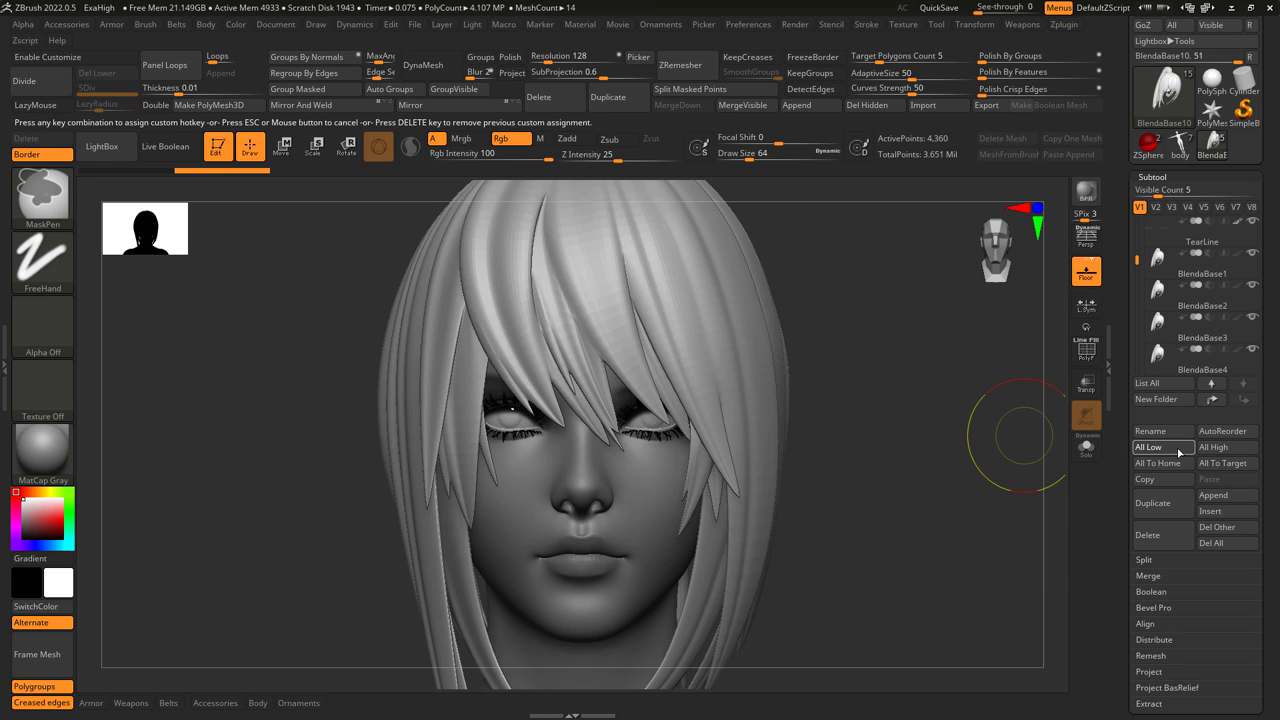
{"action": "key", "text": "Escape"}
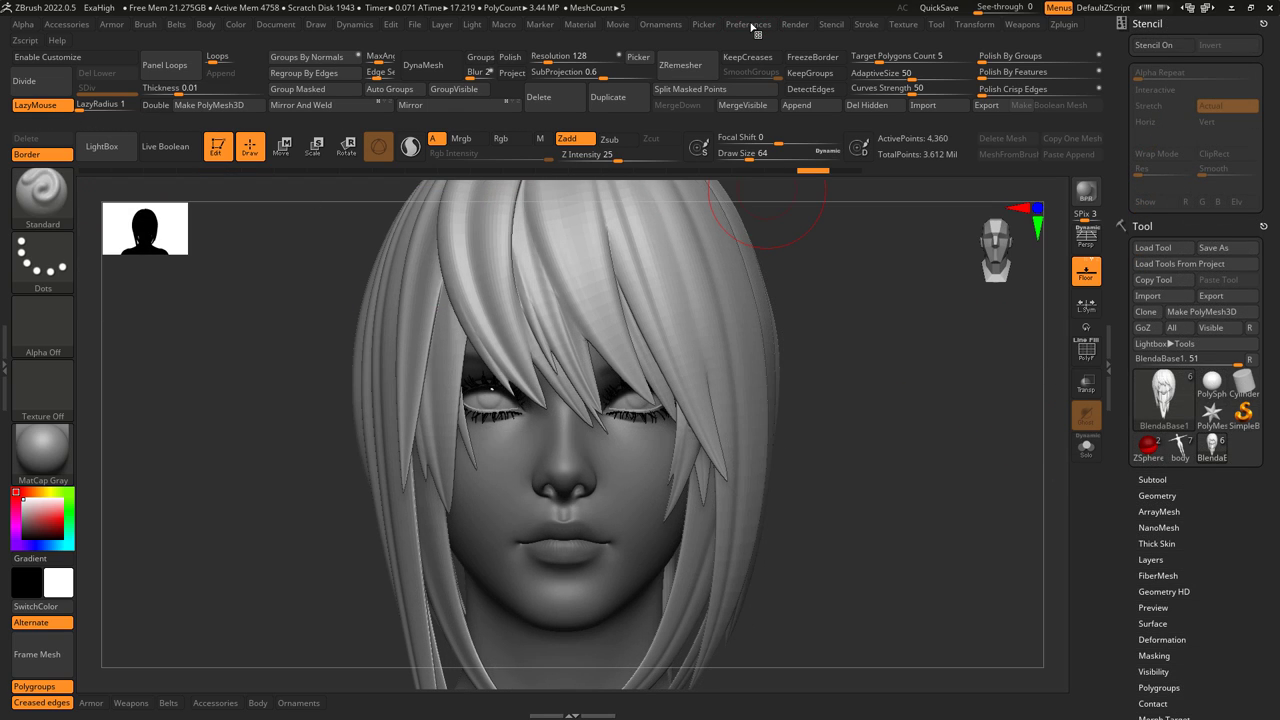
- Save the interface configuration as CustomUserInterface2022 in the ZStartup folder
{"action": "left_click", "coordinate": [750, 24]}
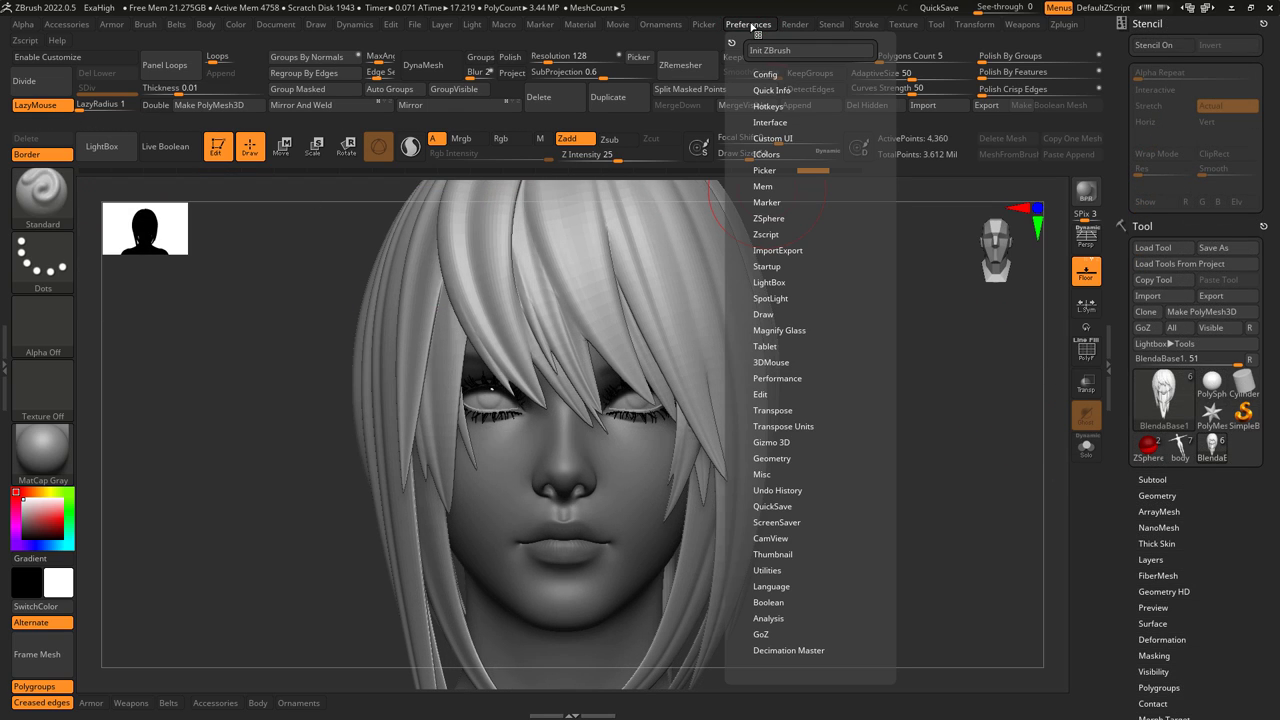
{"action": "left_click", "coordinate": [767, 74]}
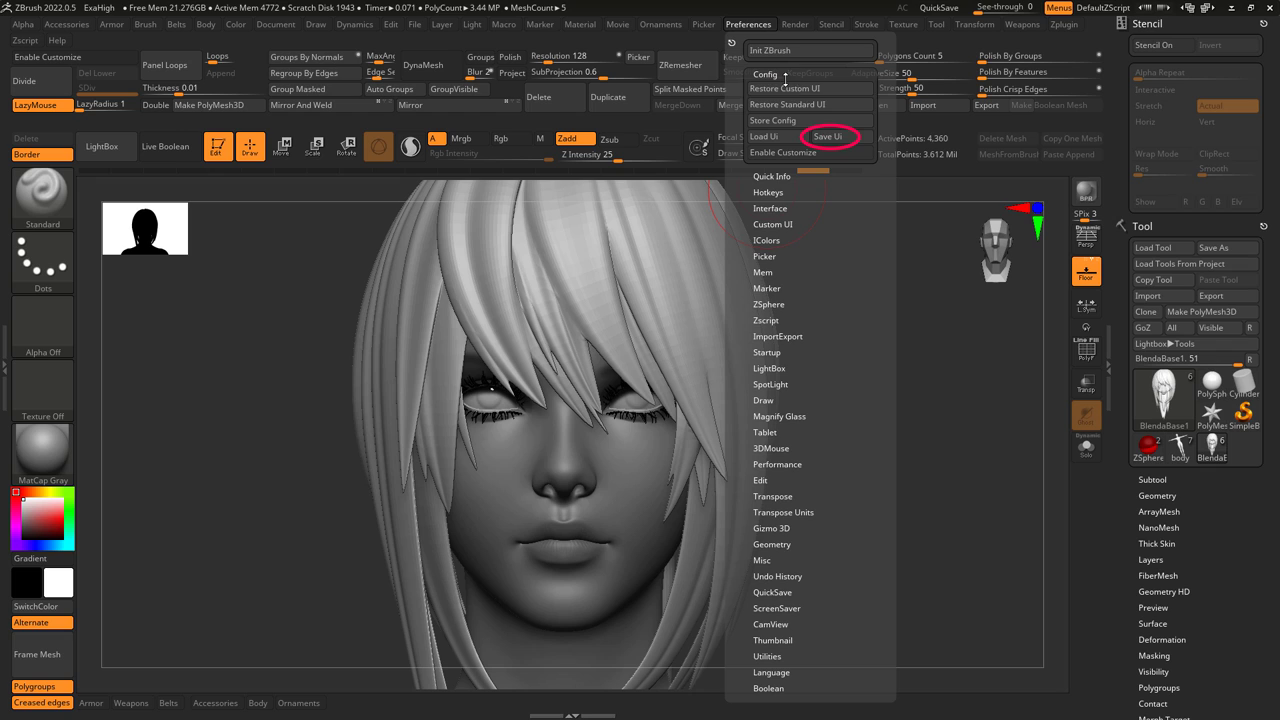
{"action": "left_click", "coordinate": [847, 141]}
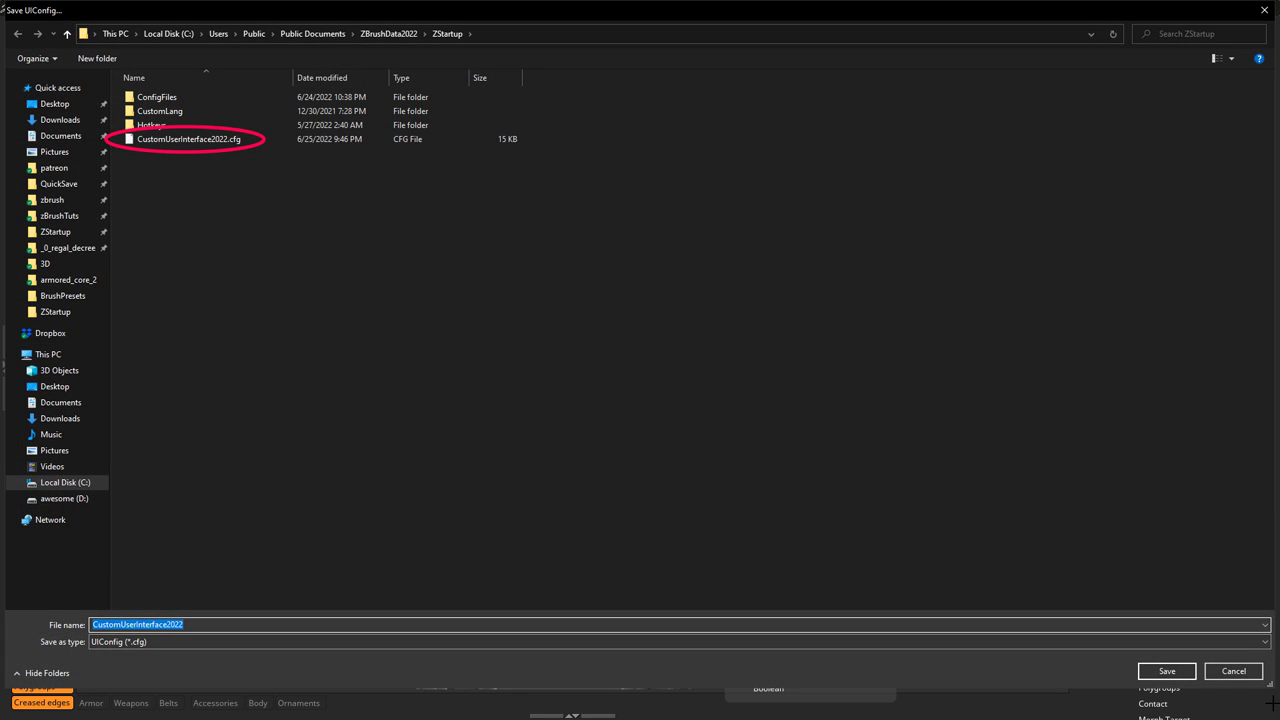
{"action": "left_click", "coordinate": [1166, 670]}
- Store the custom hotkeys in the preferences
{"action": "left_click", "coordinate": [745, 25]}
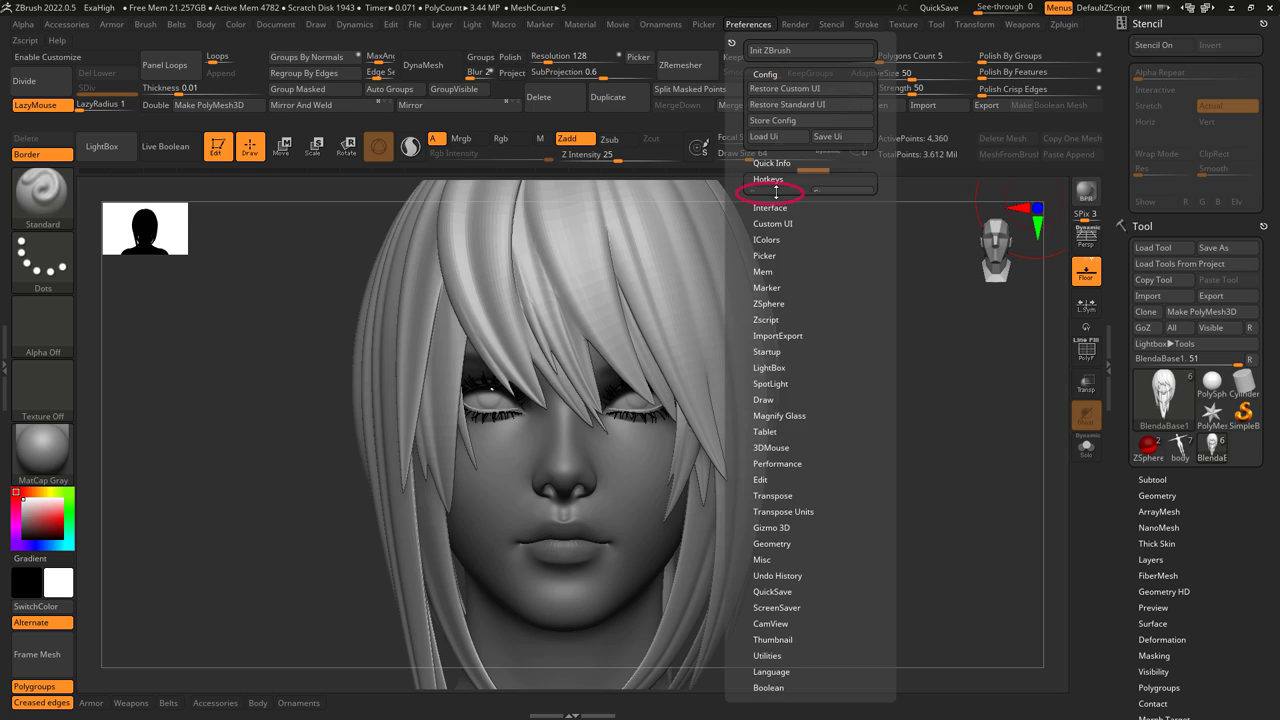
{"action": "left_click", "coordinate": [772, 192]}
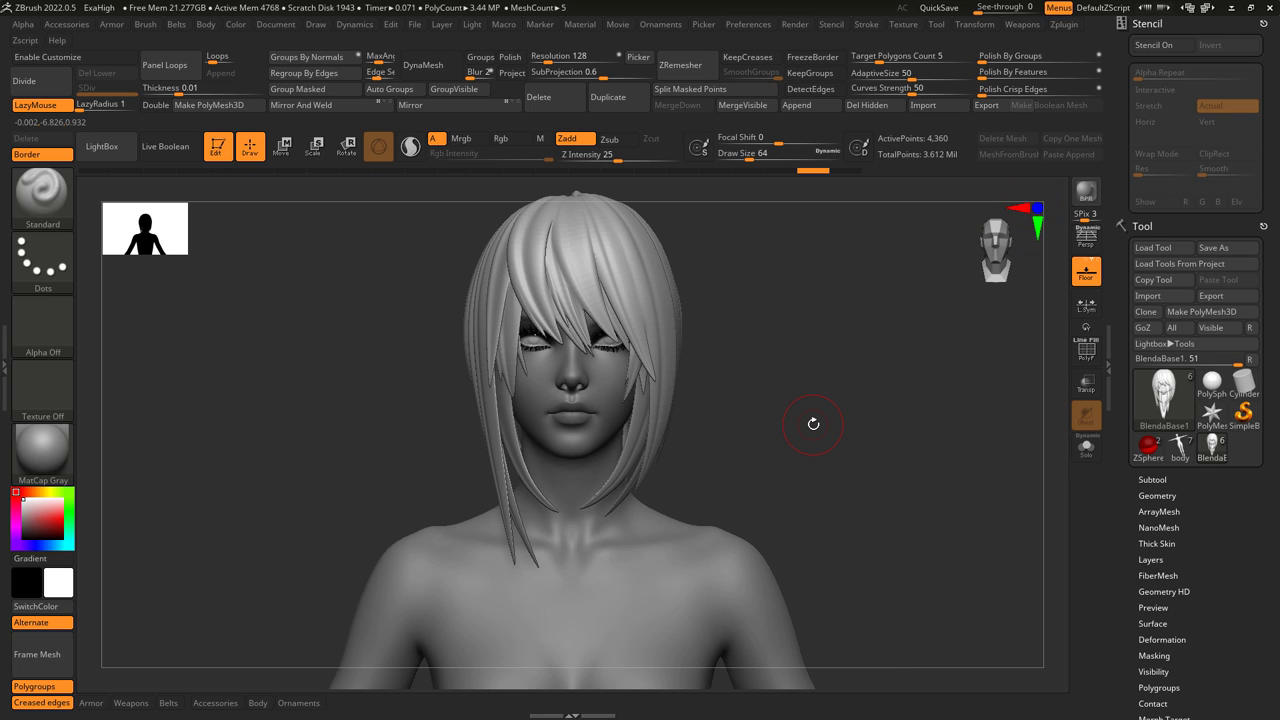
{"action": "left_click_drag", "start_coordinate": [840, 446], "coordinate": [352, 356]}
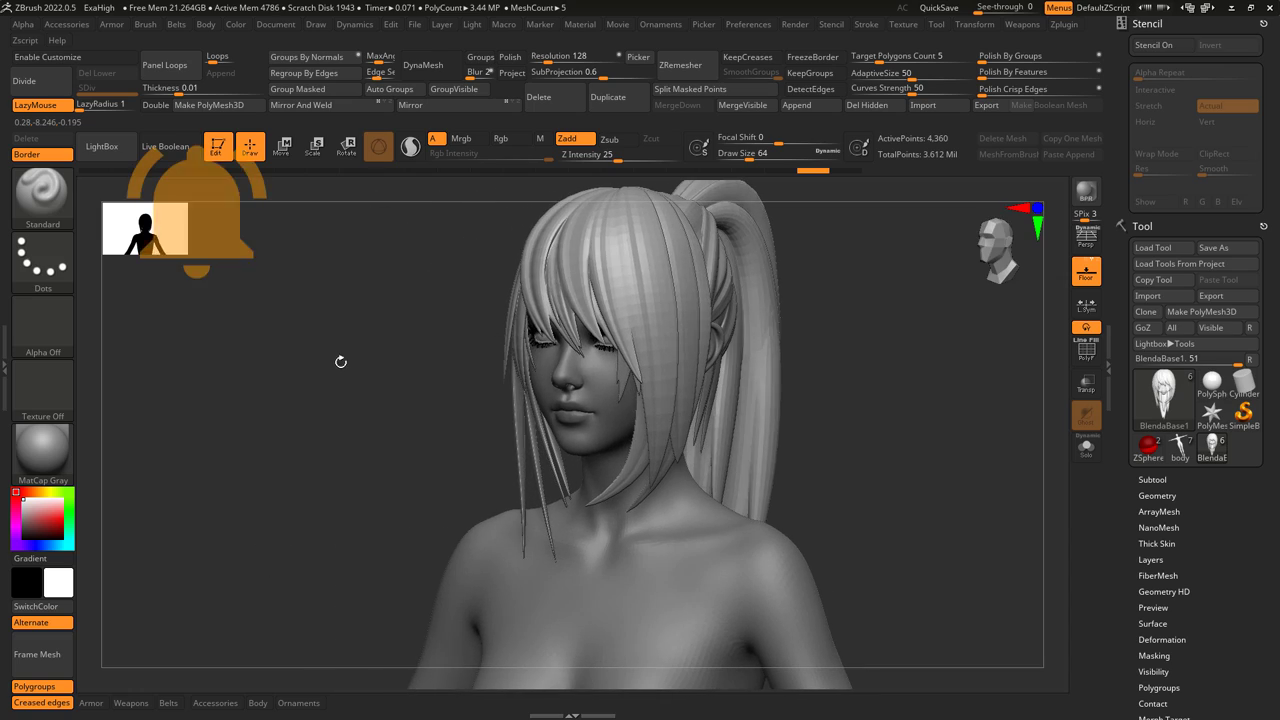